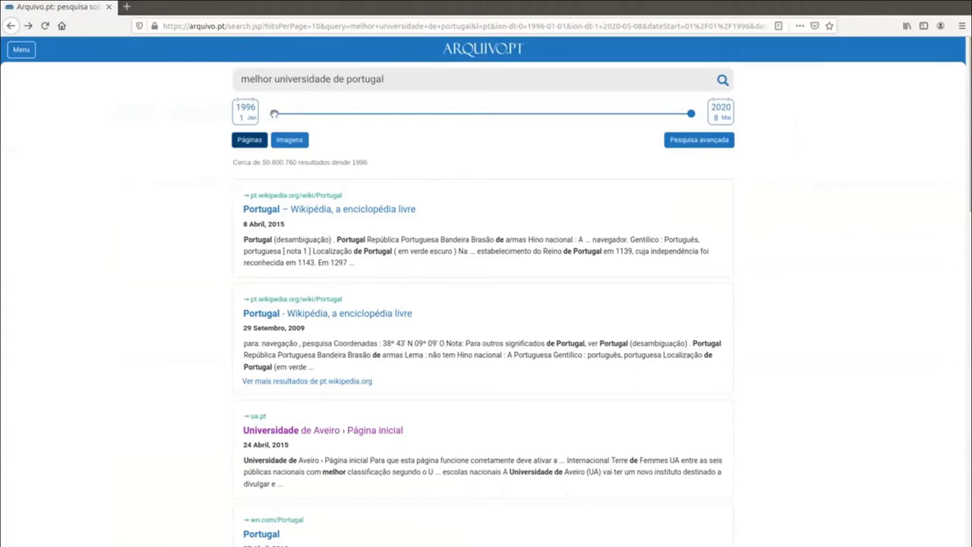
Step: Narrow the search period to 2002 through 2011 and rerun the search for "melhor universidade de portugal"
{"action": "left_click_drag", "start_coordinate": [274, 113], "coordinate": [372, 113]}
{"action": "left_click_drag", "start_coordinate": [691, 113], "coordinate": [533, 114]}
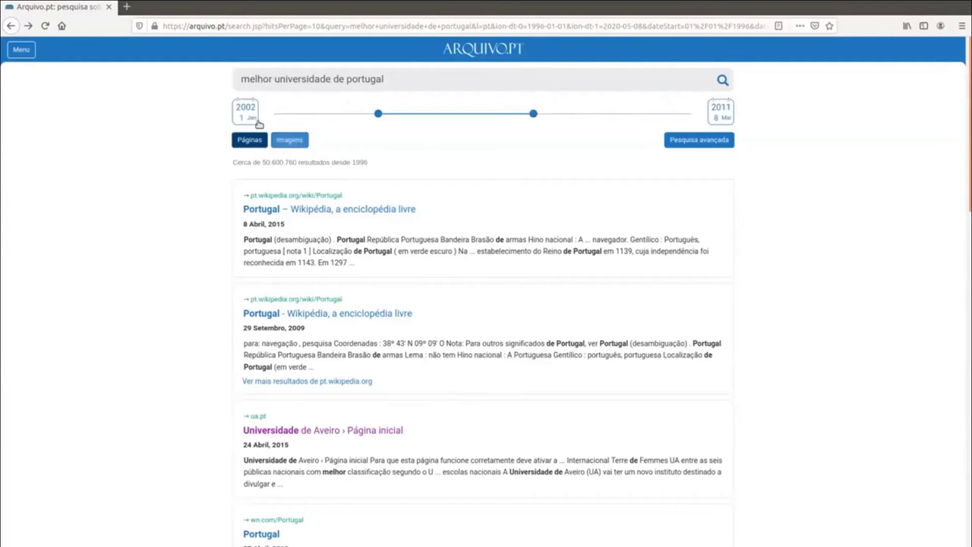
{"action": "left_click", "coordinate": [722, 82]}
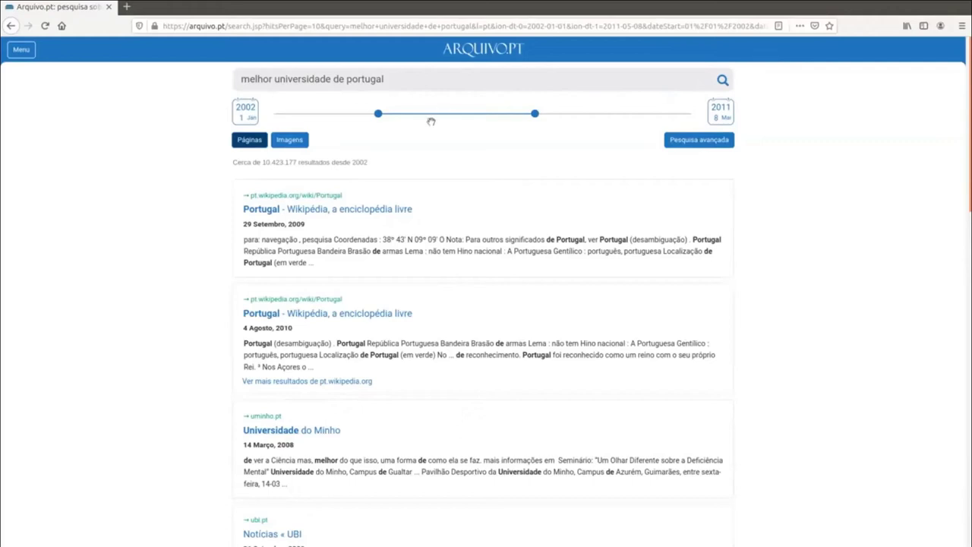
Step: Set the start date of the search period to 1 January 2005
{"action": "mouse_move", "coordinate": [378, 114]}
{"action": "left_mouse_down"}
{"action": "mouse_move", "coordinate": [278, 114]}
{"action": "mouse_move", "coordinate": [381, 115]}
{"action": "left_mouse_up"}
{"action": "mouse_move", "coordinate": [382, 113]}
{"action": "left_mouse_down"}
{"action": "mouse_move", "coordinate": [354, 115]}
{"action": "mouse_move", "coordinate": [386, 114]}
{"action": "left_mouse_up"}
{"action": "left_click", "coordinate": [245, 113]}
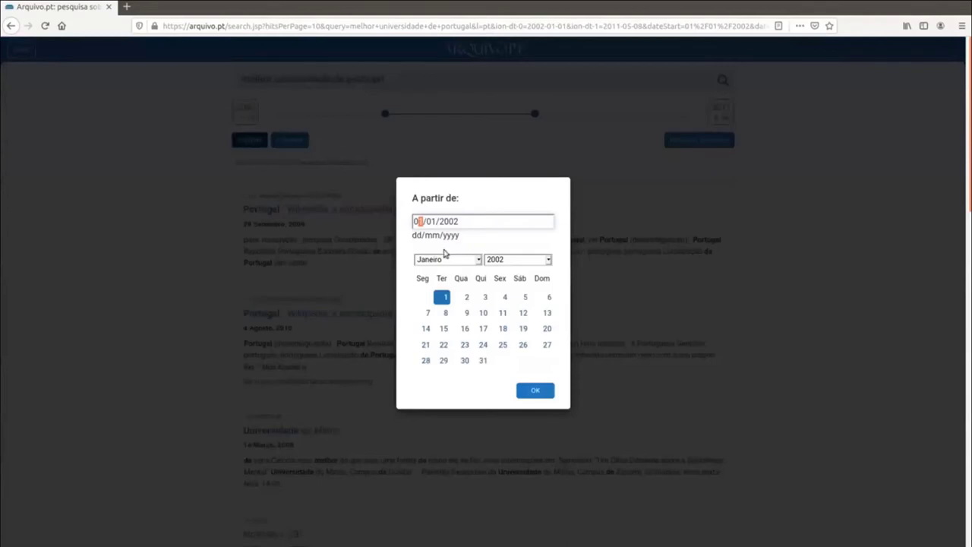
{"action": "left_click", "coordinate": [507, 261]}
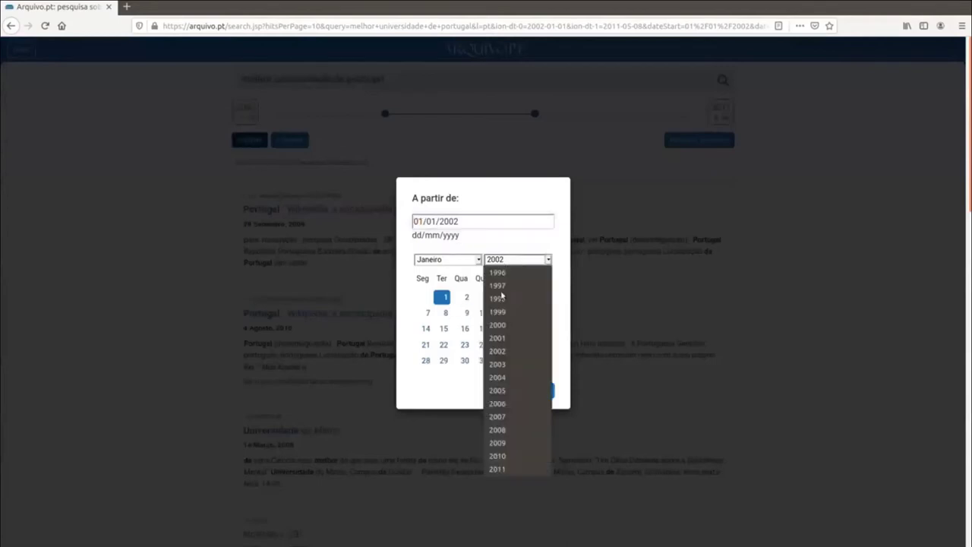
{"action": "left_click", "coordinate": [509, 391]}
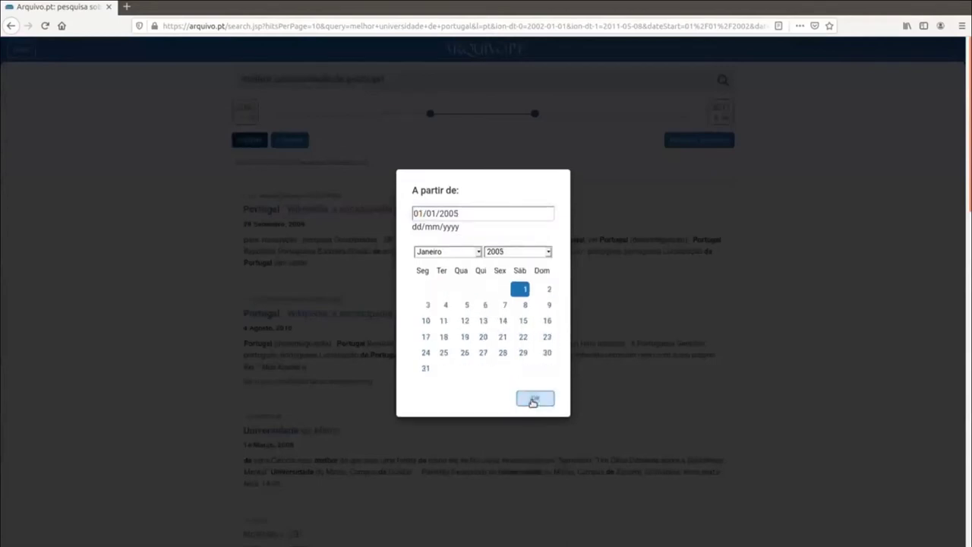
{"action": "left_click", "coordinate": [530, 402]}
Step: Set the end date of the search period to 29 April 2011 and rerun the search
{"action": "left_click", "coordinate": [718, 114]}
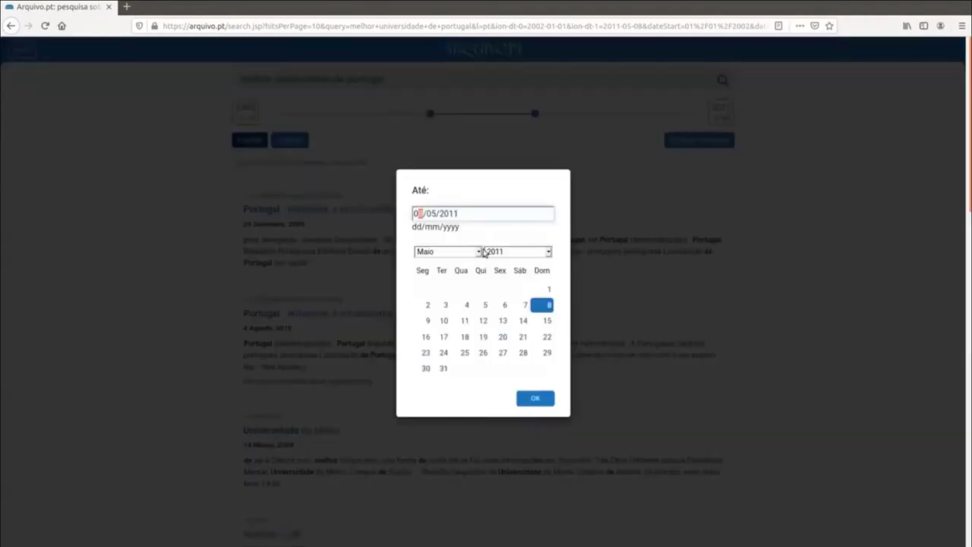
{"action": "left_click", "coordinate": [458, 253]}
{"action": "left_click", "coordinate": [447, 305]}
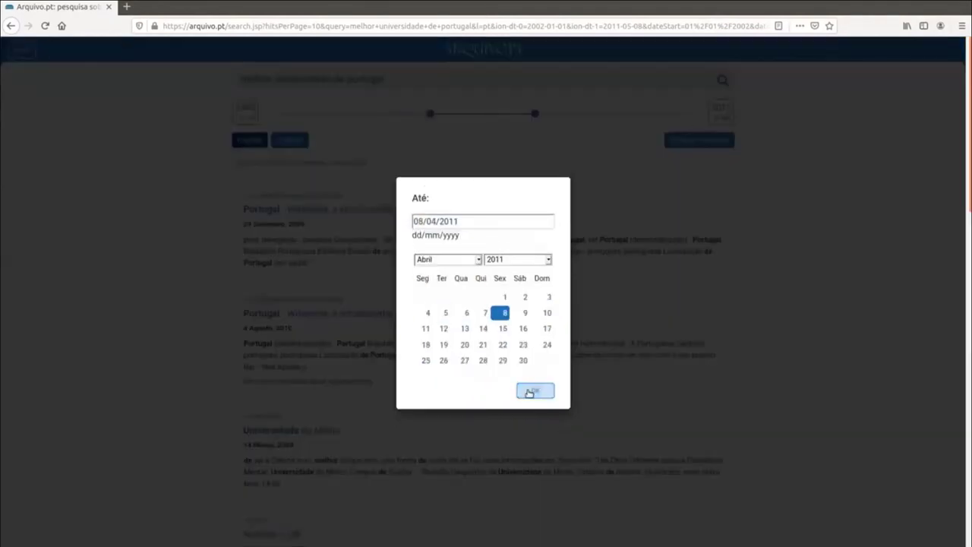
{"action": "left_click", "coordinate": [499, 362]}
{"action": "left_click", "coordinate": [535, 389]}
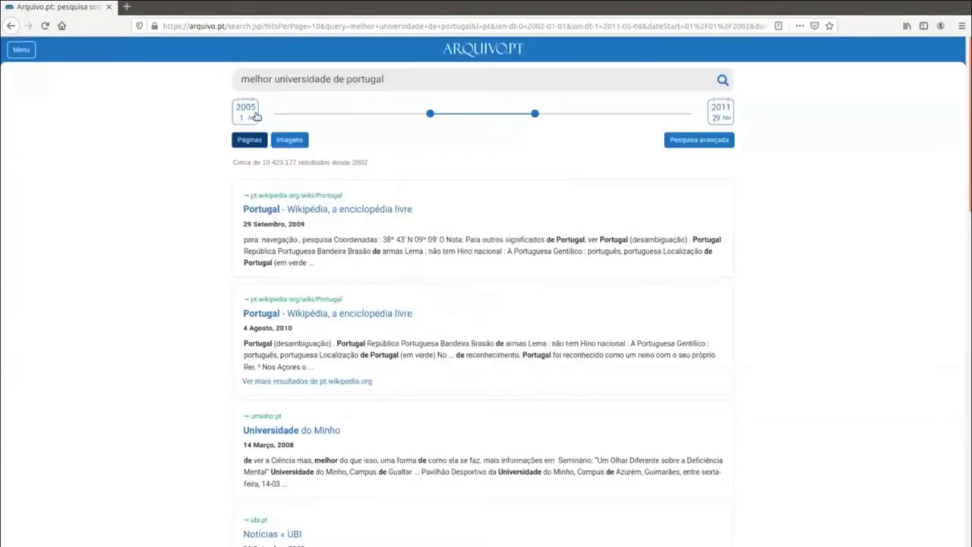
{"action": "left_click", "coordinate": [723, 81]}
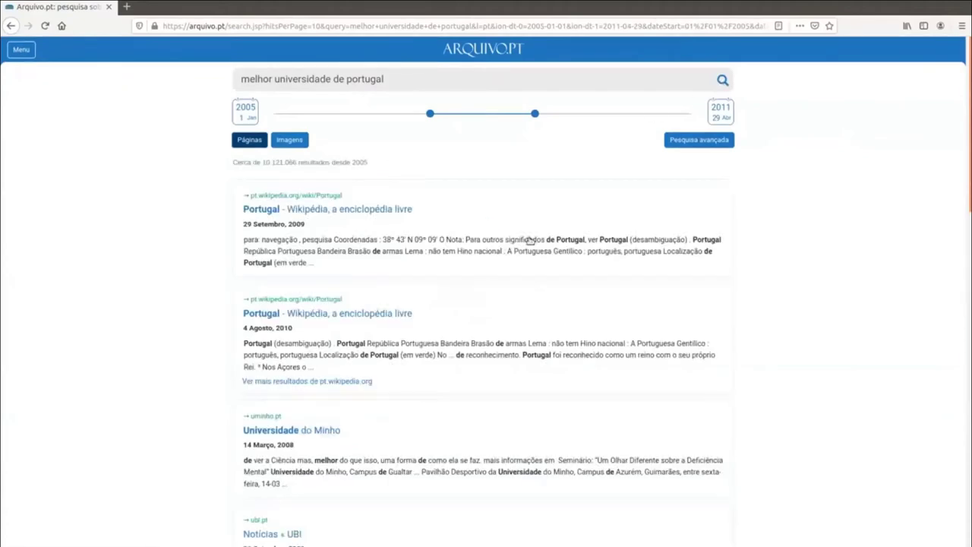
Step: Open the advanced search and replace the words to be found with "Universidade de Coimbra"
{"action": "left_click", "coordinate": [678, 144]}
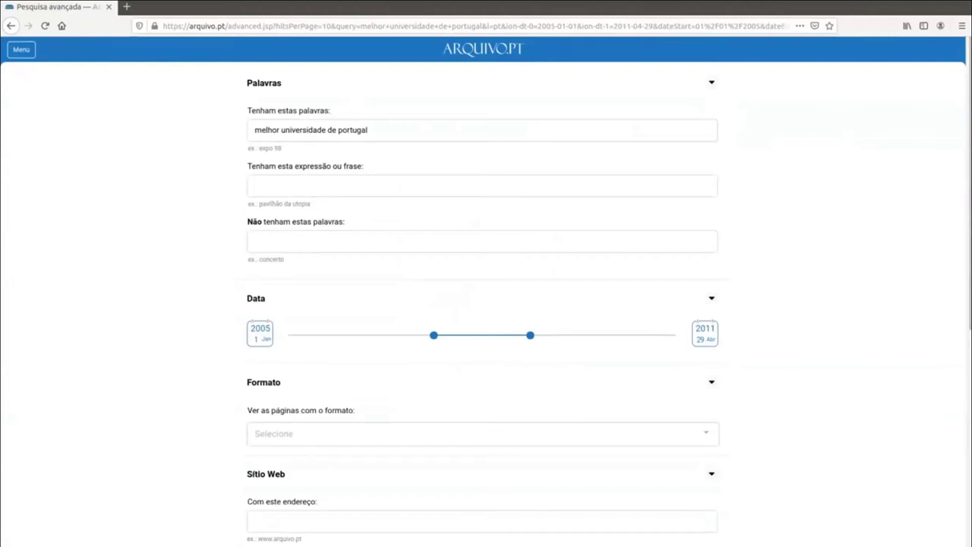
{"action": "triple_click", "coordinate": [372, 130]}
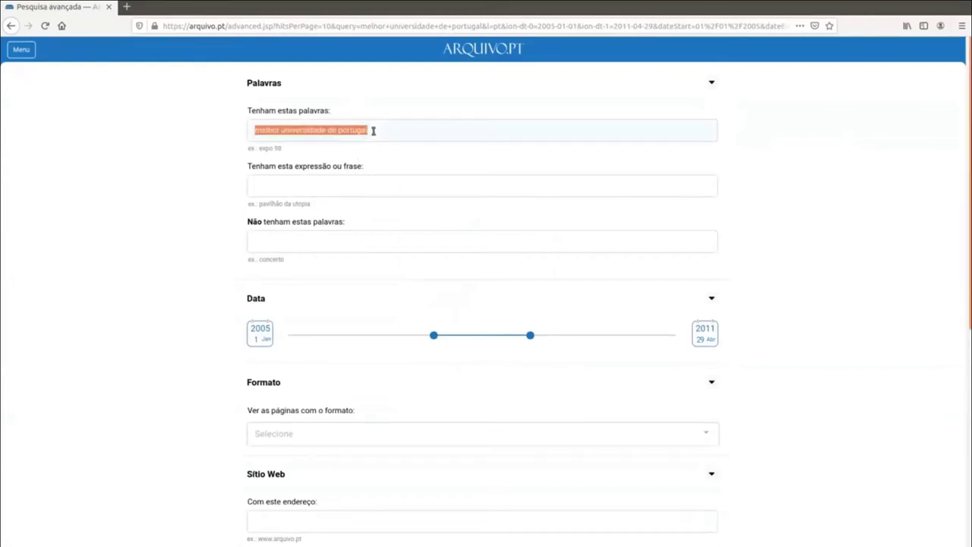
{"action": "type", "text": "Universidade de Coimbra"}
{"action": "left_click", "coordinate": [357, 146]}
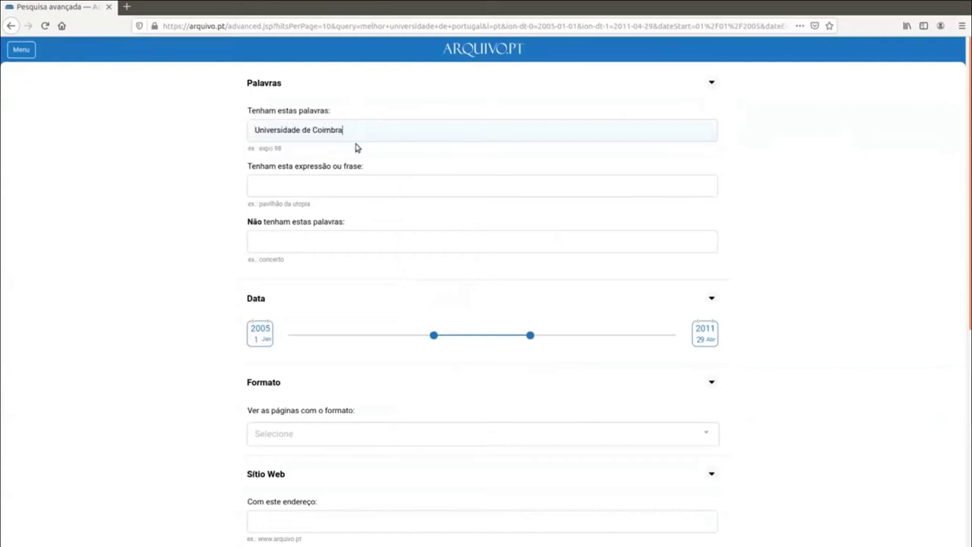
Step: Set the advanced search's start date to 1 January 1996
{"action": "scroll", "coordinate": [307, 210], "scroll_direction": "down", "scroll_amount": 1}
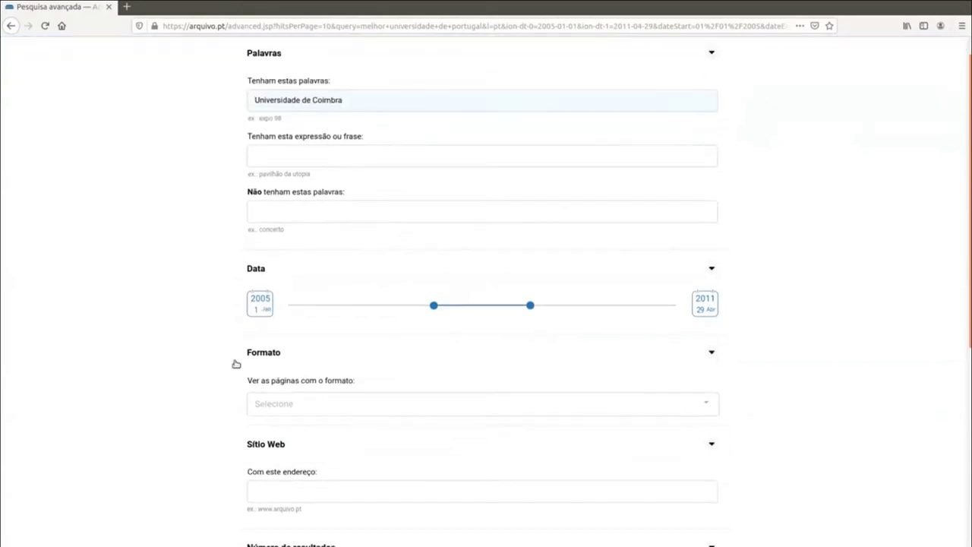
{"action": "left_click", "coordinate": [260, 304]}
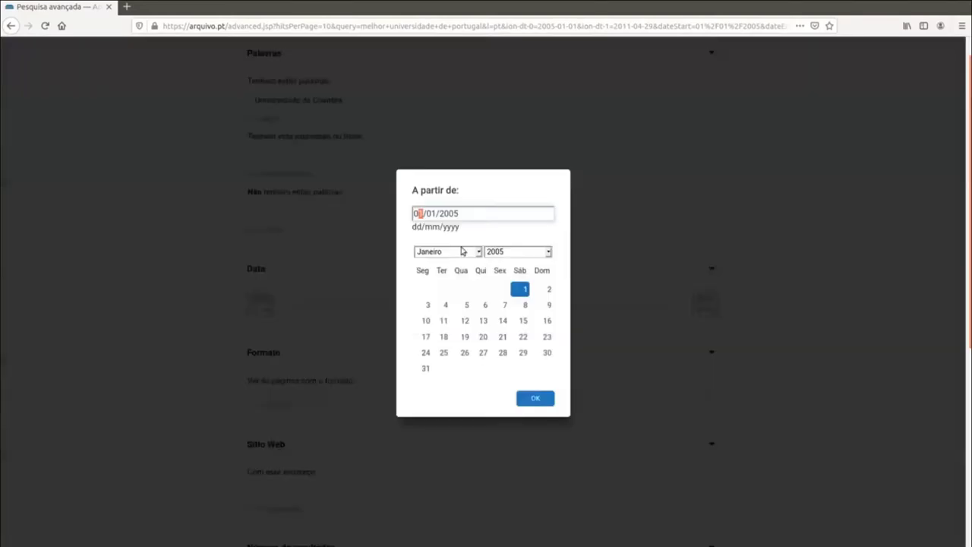
{"action": "left_click", "coordinate": [510, 253]}
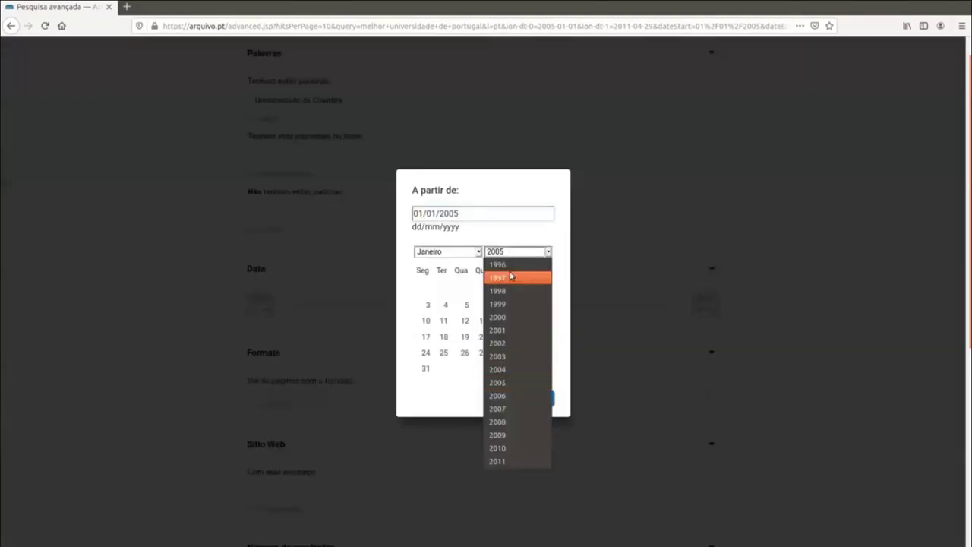
{"action": "left_click", "coordinate": [510, 264]}
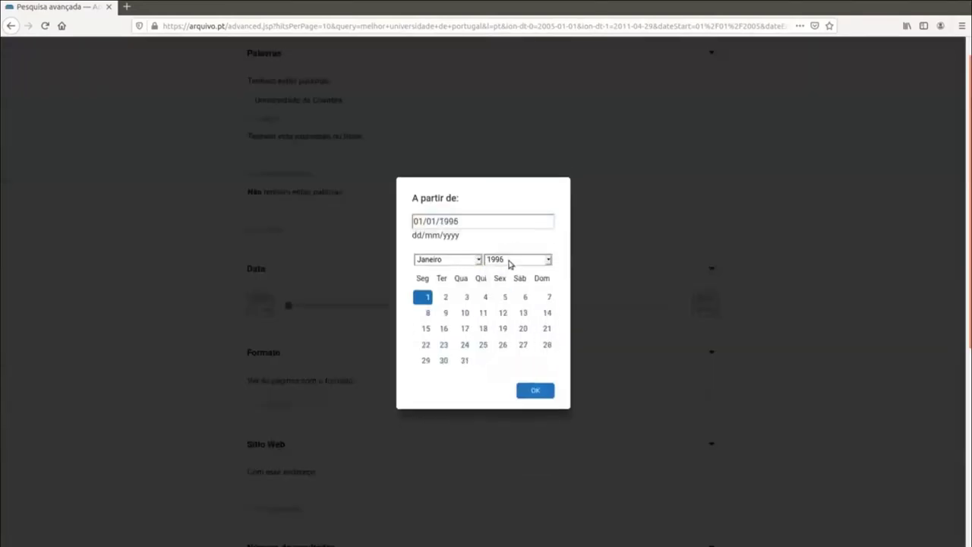
{"action": "left_click", "coordinate": [534, 391]}
Step: Set the advanced search's end date to 1 January 1997
{"action": "left_click", "coordinate": [707, 308]}
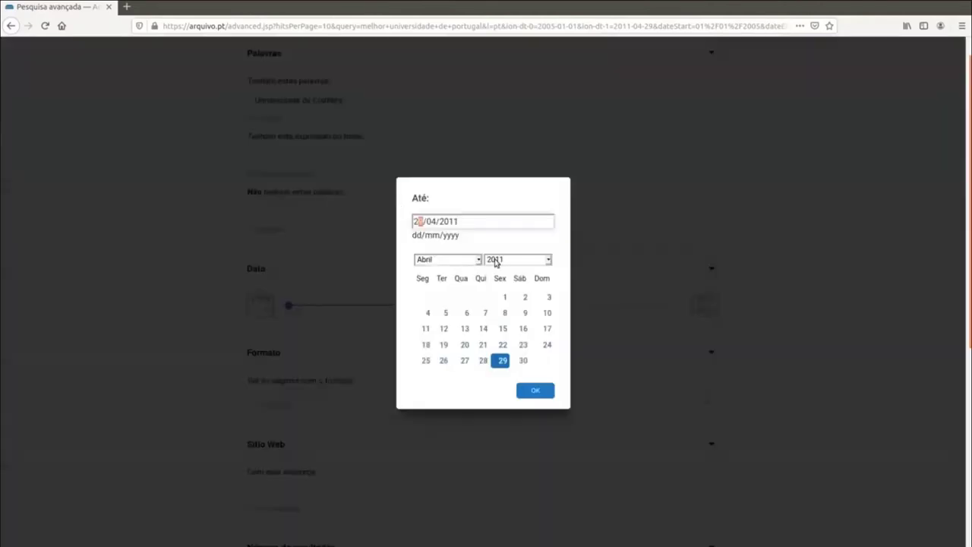
{"action": "left_click", "coordinate": [495, 261]}
{"action": "left_click", "coordinate": [508, 281]}
{"action": "left_click", "coordinate": [448, 259]}
{"action": "left_click", "coordinate": [449, 276]}
{"action": "left_click", "coordinate": [465, 297]}
{"action": "left_click", "coordinate": [535, 391]}
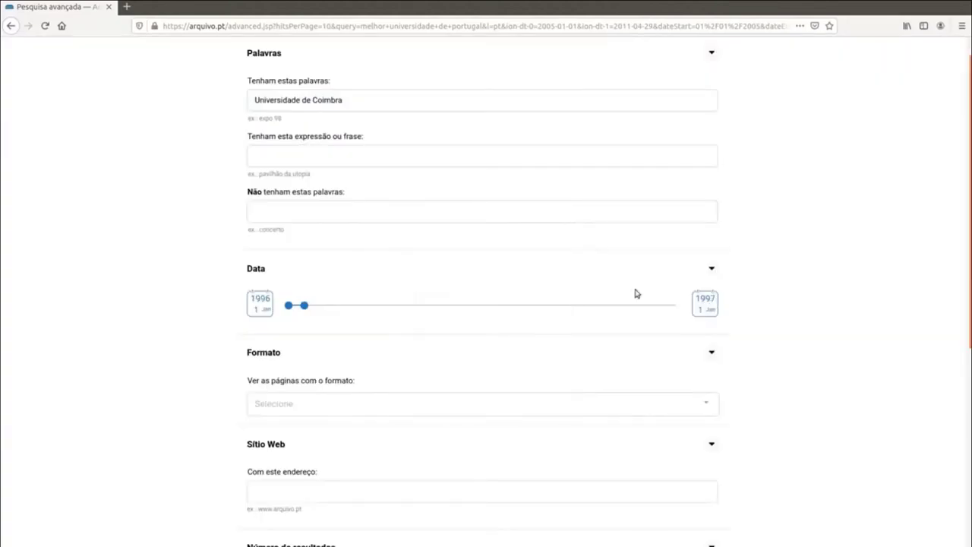
Step: Change the end date's day and month to 31 December, keeping the year 1997
{"action": "left_click", "coordinate": [707, 302]}
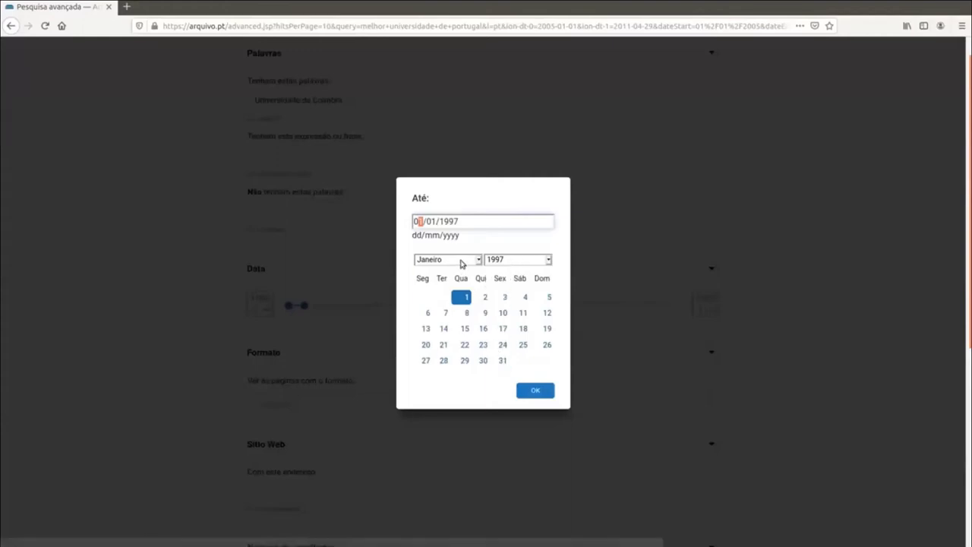
{"action": "left_click", "coordinate": [460, 259]}
{"action": "left_click", "coordinate": [441, 417]}
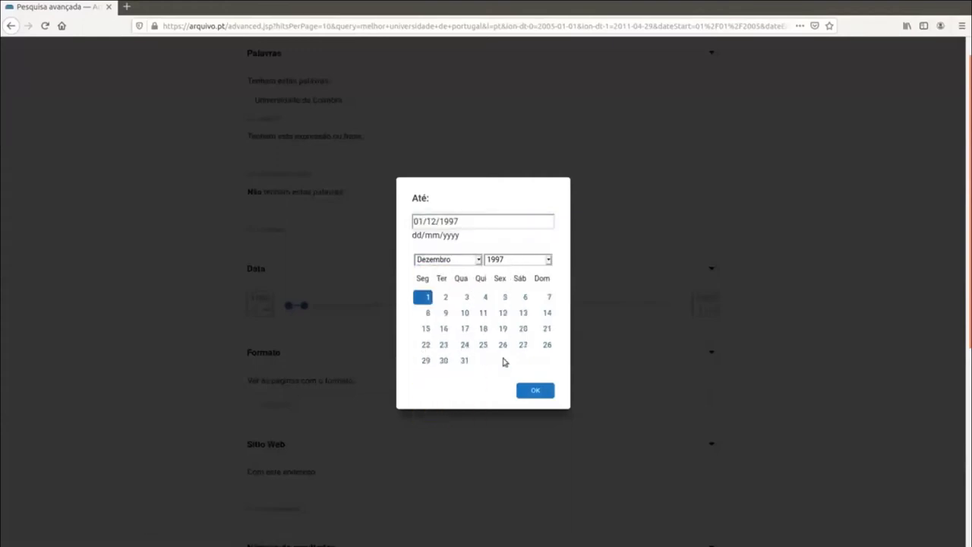
{"action": "left_click", "coordinate": [462, 361]}
{"action": "left_click", "coordinate": [535, 390]}
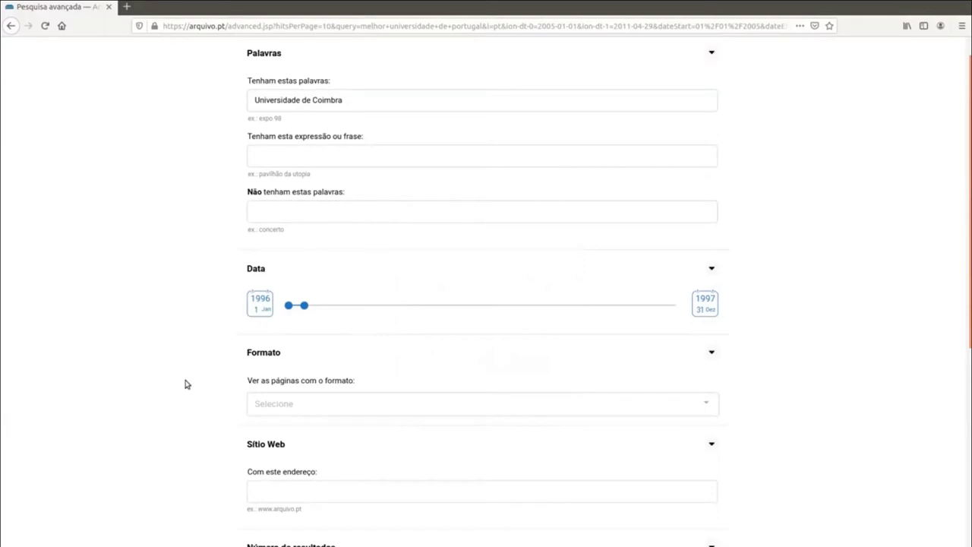
{"action": "scroll", "coordinate": [228, 395], "scroll_direction": "down", "scroll_amount": 2}
{"action": "left_click", "coordinate": [302, 396]}
{"action": "key", "text": "Down"}
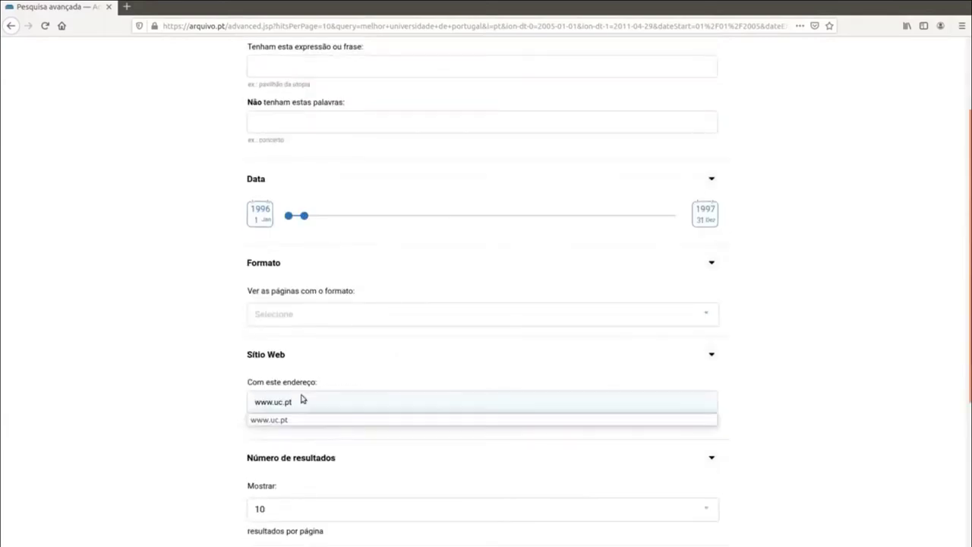
{"action": "left_click", "coordinate": [284, 423]}
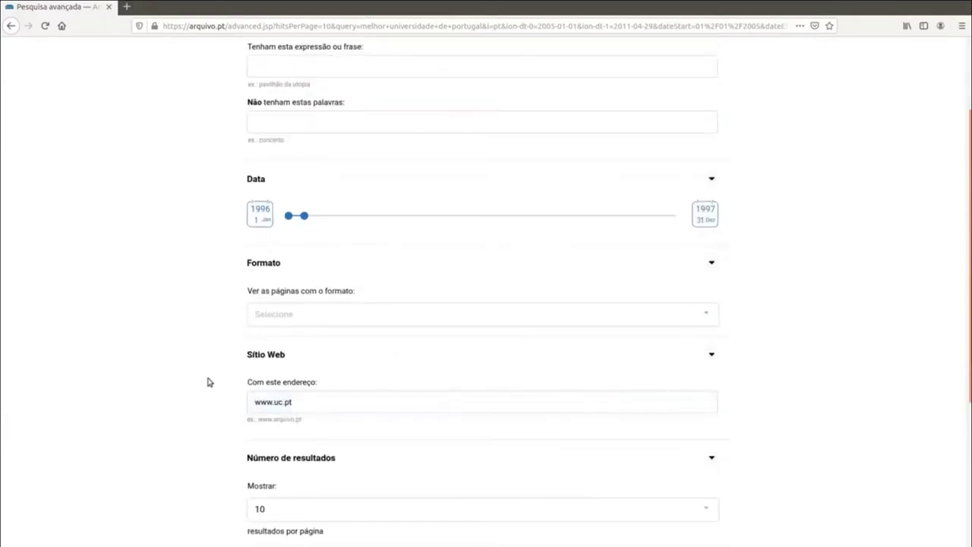
Step: Choose 10 results per page and look through the available file formats without selecting one
{"action": "scroll", "coordinate": [218, 342], "scroll_direction": "up", "scroll_amount": 3}
{"action": "scroll", "coordinate": [196, 171], "scroll_direction": "down", "scroll_amount": 6}
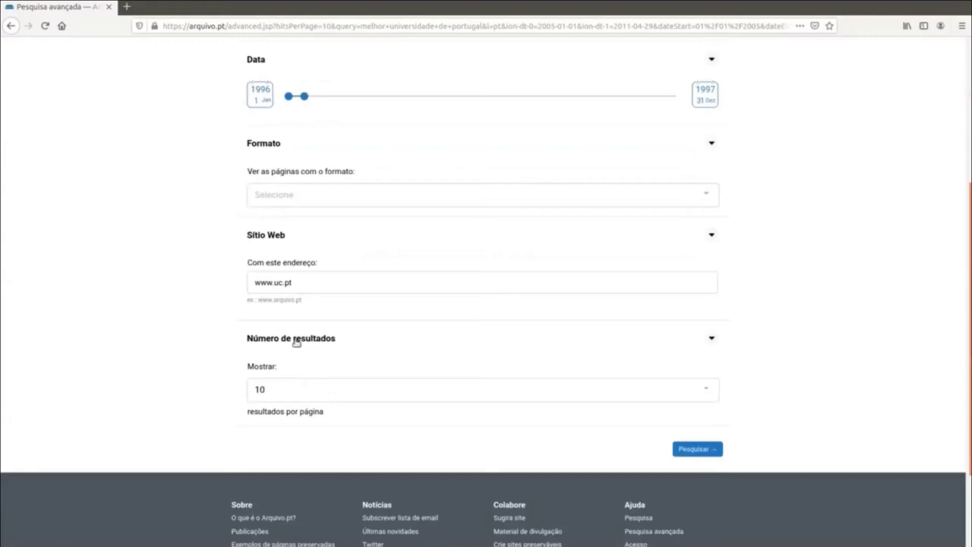
{"action": "left_click", "coordinate": [278, 395]}
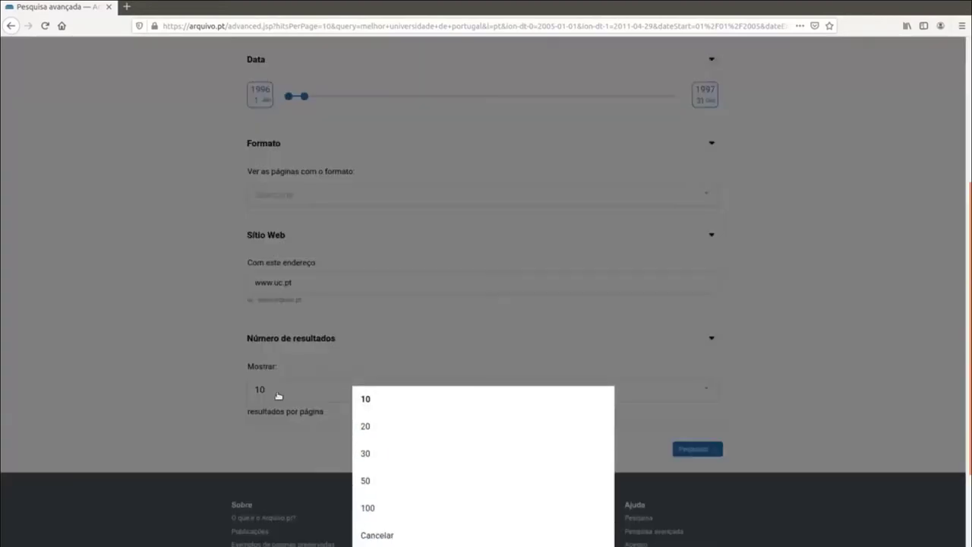
{"action": "left_click", "coordinate": [366, 399]}
{"action": "left_click", "coordinate": [280, 195]}
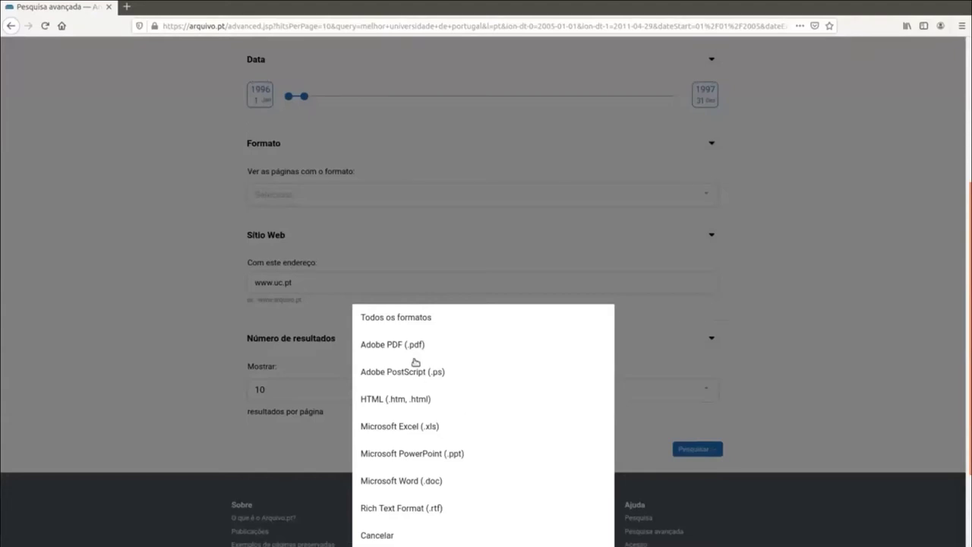
{"action": "left_click", "coordinate": [148, 262]}
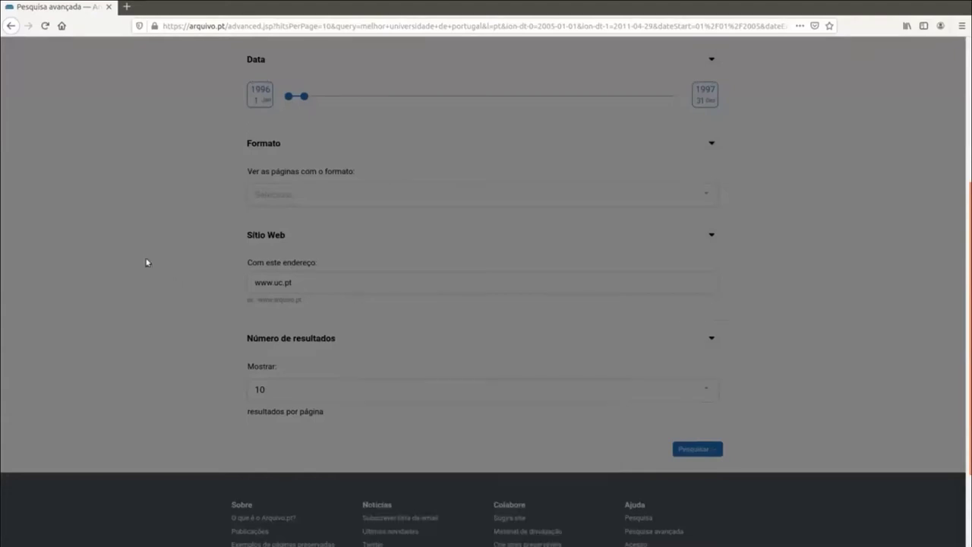
Step: Review the completed search criteria and run the advanced search
{"action": "scroll", "coordinate": [144, 266], "scroll_direction": "up", "scroll_amount": 1}
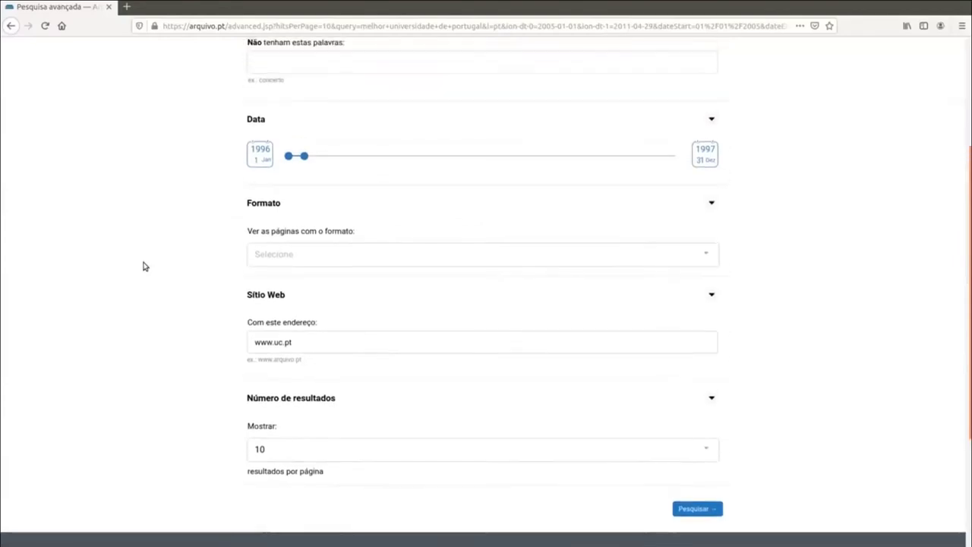
{"action": "scroll", "coordinate": [153, 254], "scroll_direction": "up", "scroll_amount": 3}
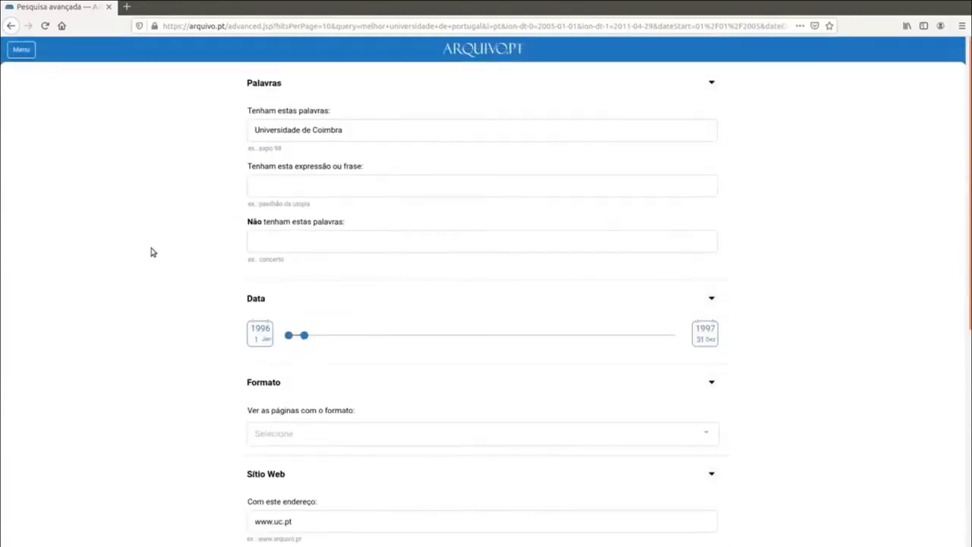
{"action": "scroll", "coordinate": [152, 252], "scroll_direction": "down", "scroll_amount": 2}
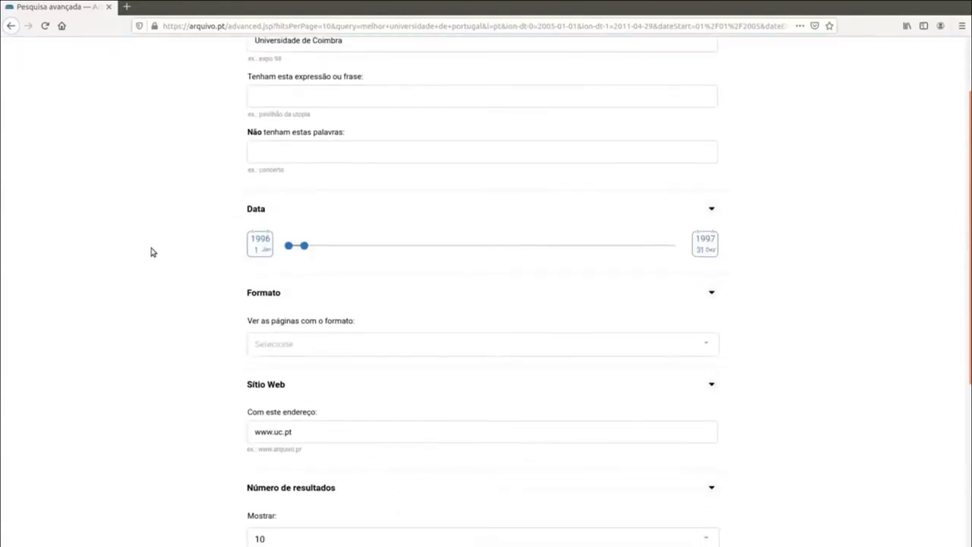
{"action": "scroll", "coordinate": [197, 261], "scroll_direction": "down", "scroll_amount": 2}
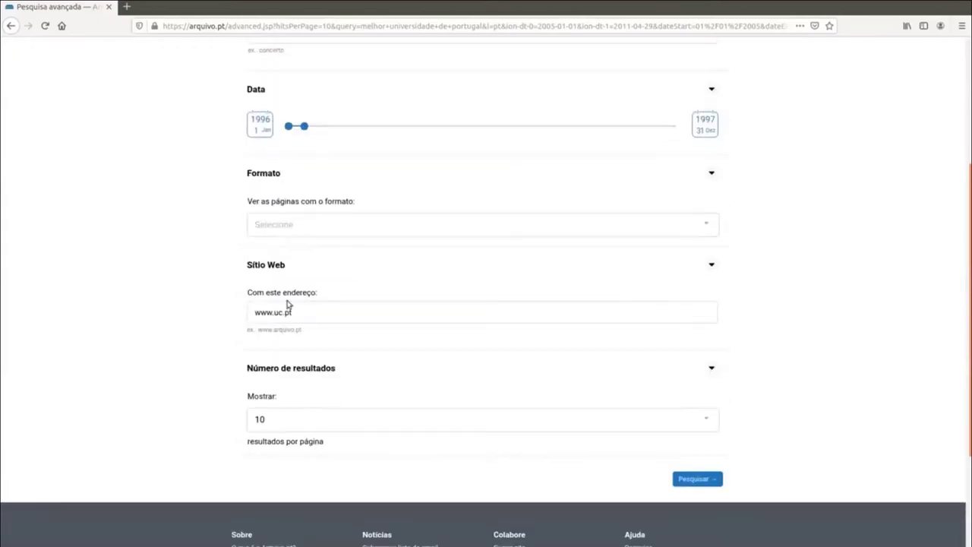
{"action": "left_click", "coordinate": [682, 481]}
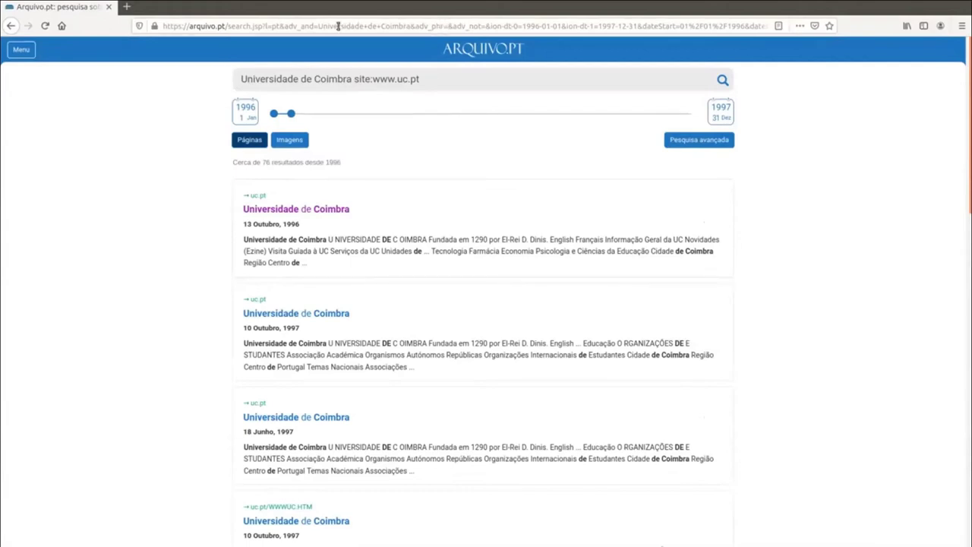
Step: Examine the results page URL for the parameters holding the search words, date range, format, site and results per page
{"action": "left_click_drag", "start_coordinate": [317, 26], "coordinate": [409, 27]}
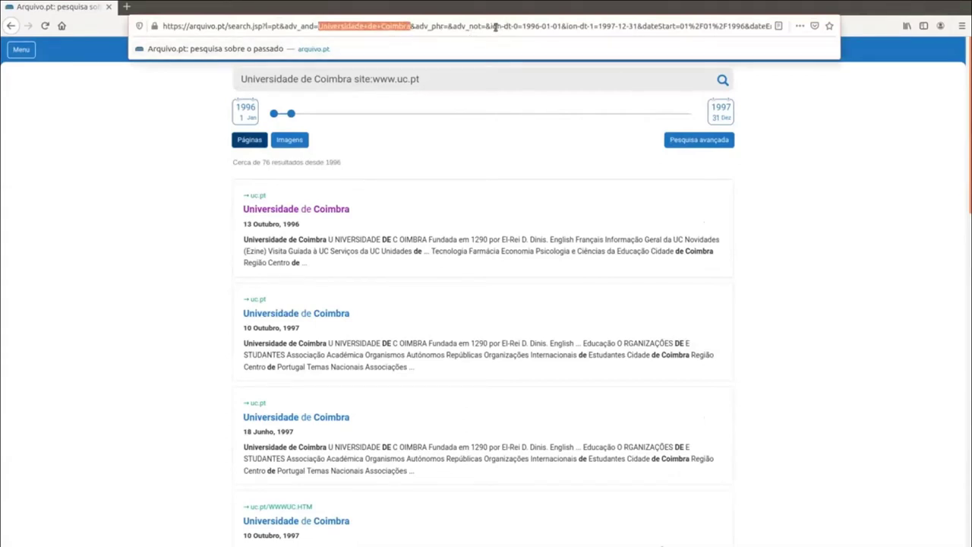
{"action": "left_click_drag", "start_coordinate": [521, 26], "coordinate": [620, 26]}
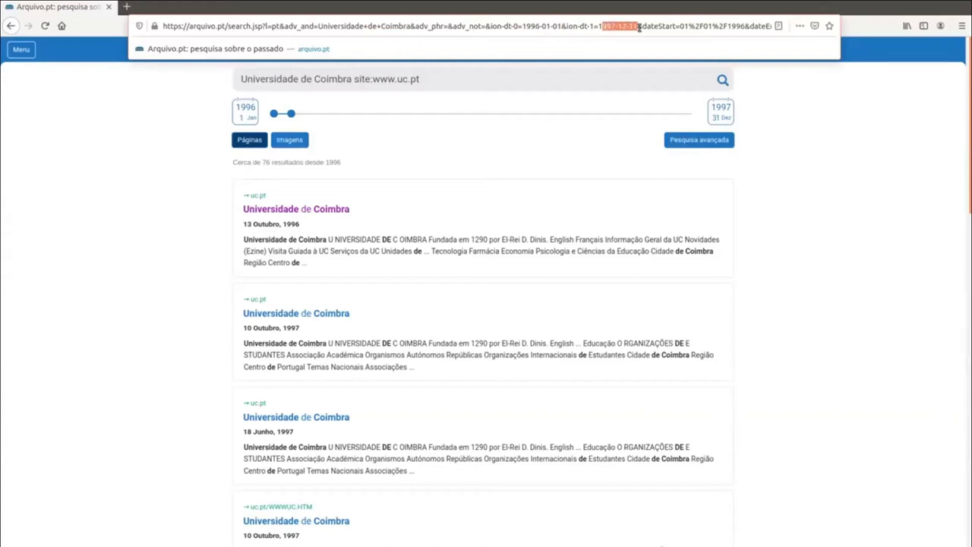
{"action": "left_click", "coordinate": [639, 26]}
{"action": "left_click_drag", "start_coordinate": [746, 26], "coordinate": [722, 29]}
{"action": "left_click", "coordinate": [714, 29]}
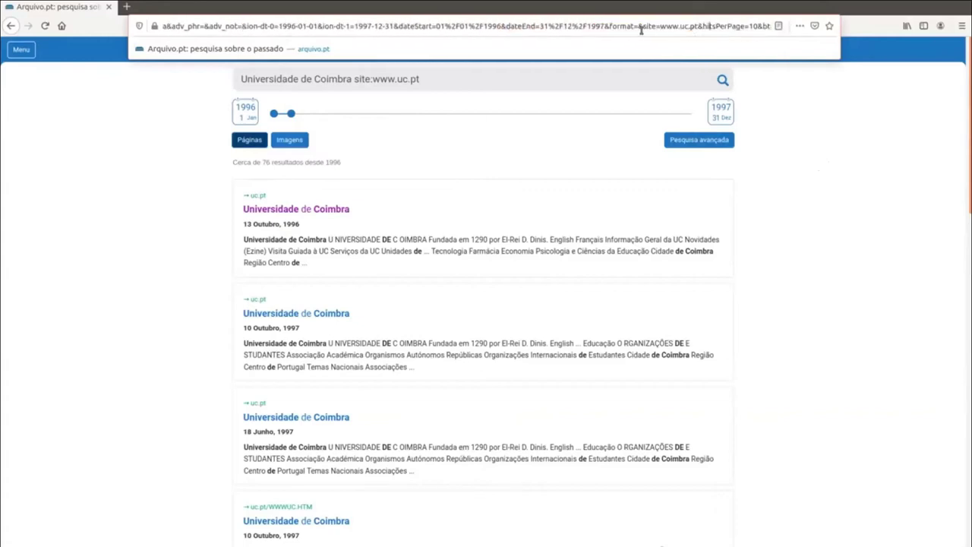
Step: Inspect the site parameter in the results URL, then view the archived uc.pt page from 13 Outubro 1996 and return to the results
{"action": "left_click_drag", "start_coordinate": [642, 27], "coordinate": [690, 28]}
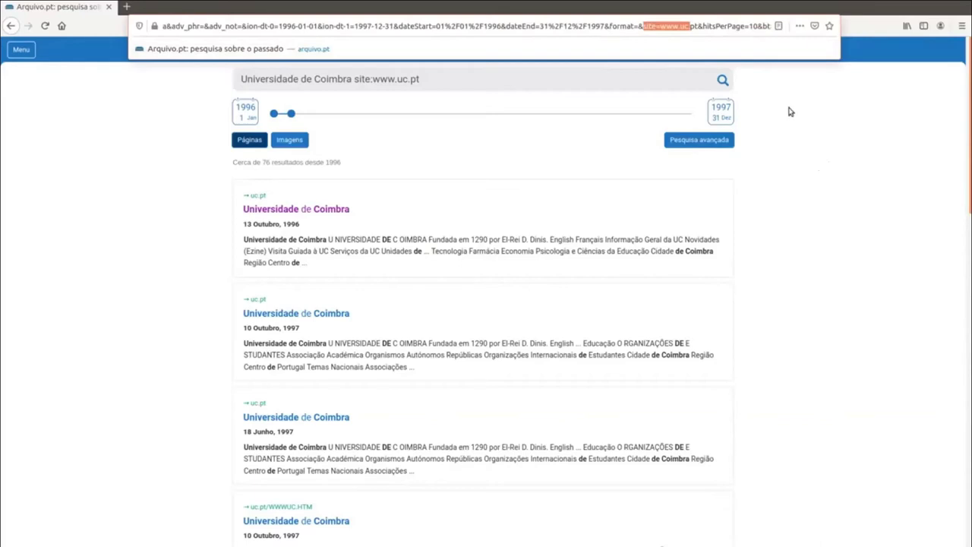
{"action": "left_click", "coordinate": [790, 110]}
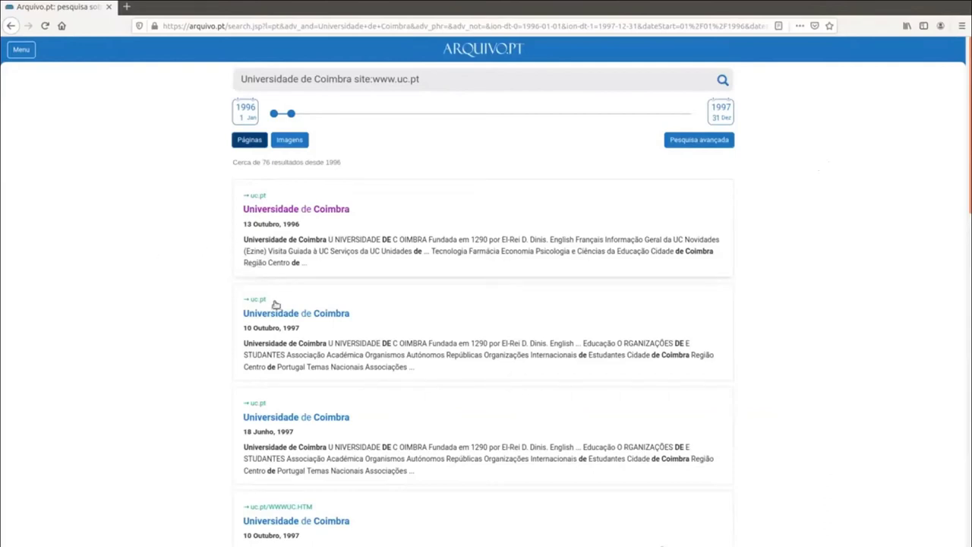
{"action": "left_click", "coordinate": [291, 215]}
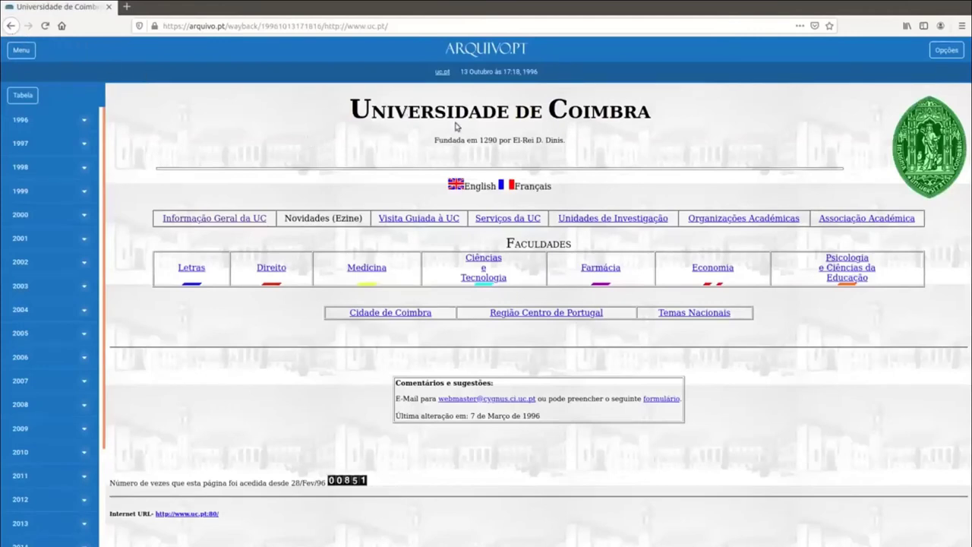
{"action": "left_click", "coordinate": [11, 25]}
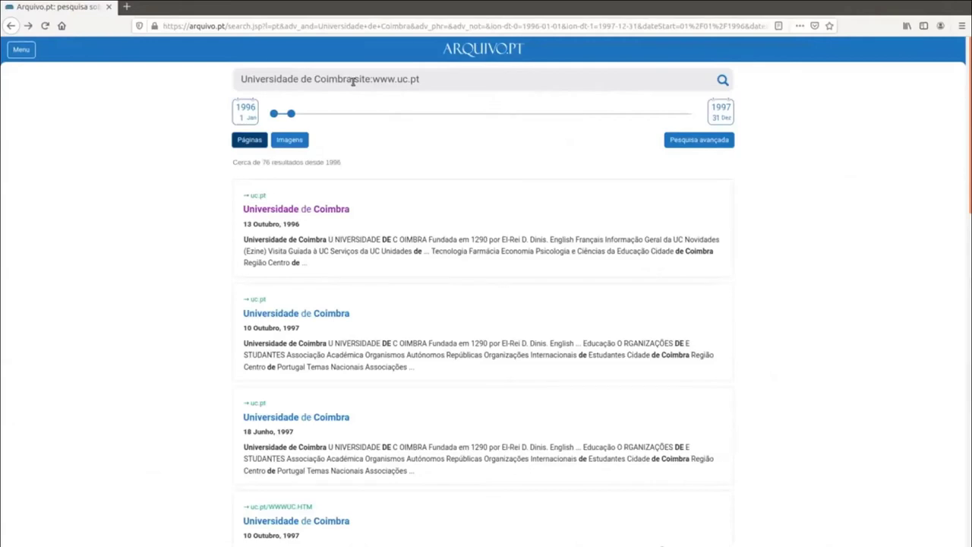
Step: Copy the words "Universidade de Coimbra" from the query and run an image search for them from the Arquivo.pt home page
{"action": "left_click_drag", "start_coordinate": [352, 81], "coordinate": [182, 76]}
{"action": "key", "text": "ctrl+c"}
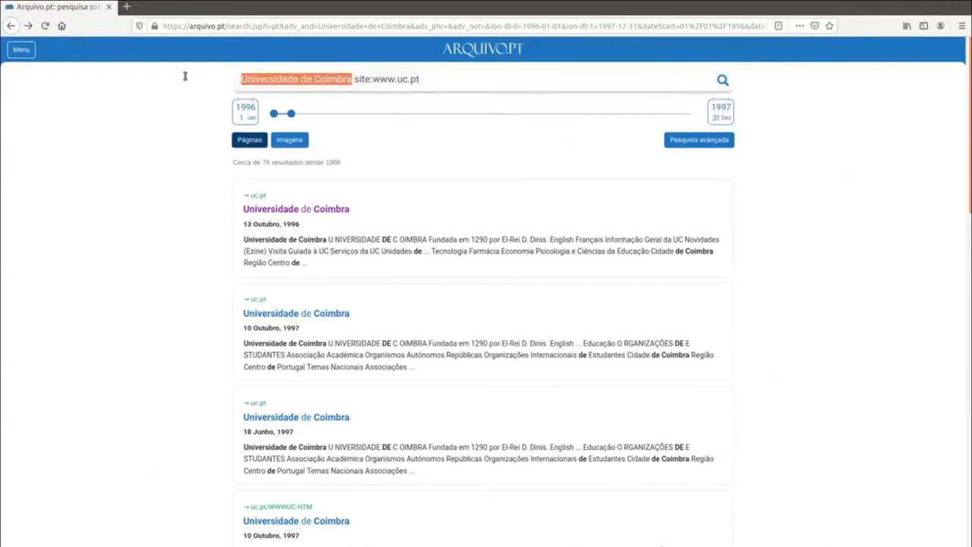
{"action": "left_click", "coordinate": [483, 51]}
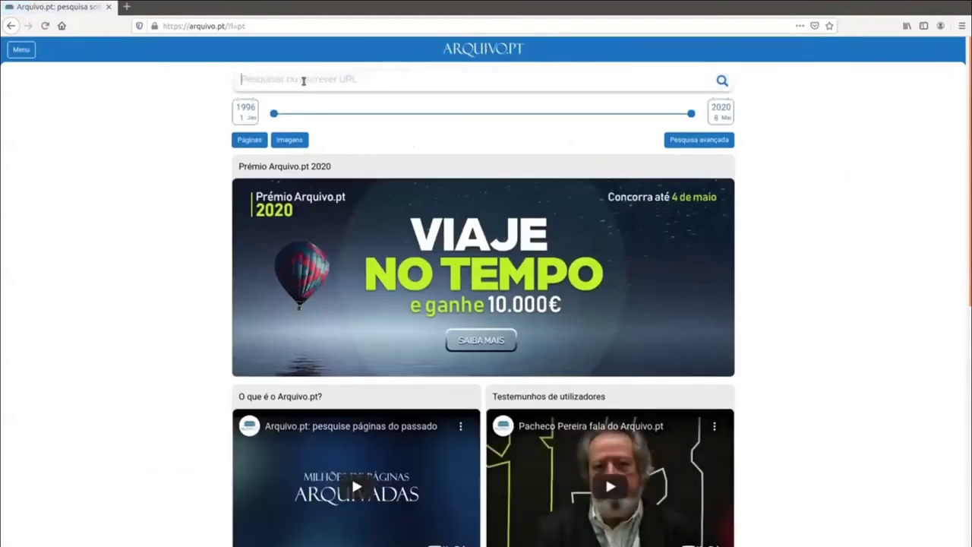
{"action": "key", "text": "ctrl+v"}
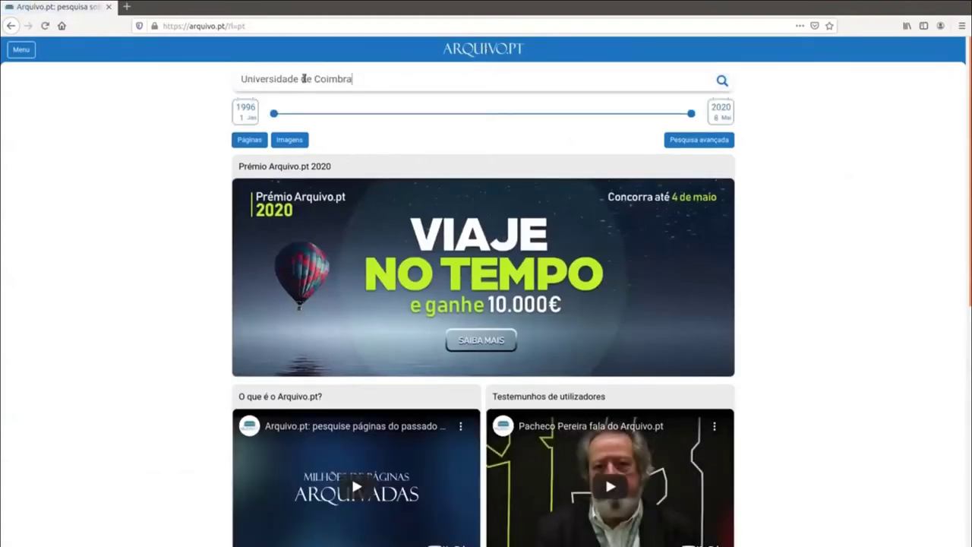
{"action": "left_click", "coordinate": [289, 141]}
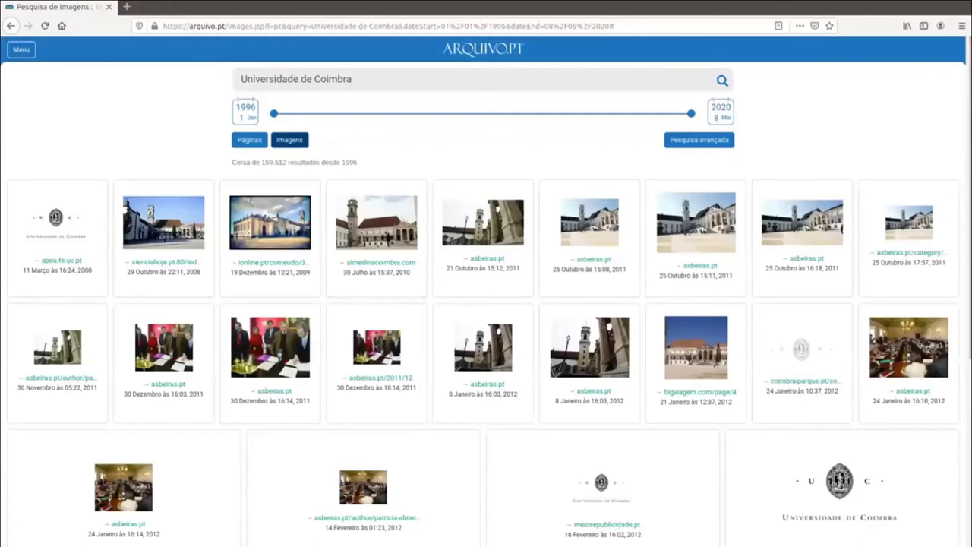
Step: Open the advanced image search and set the end date to 31/12/1997
{"action": "left_click", "coordinate": [689, 145]}
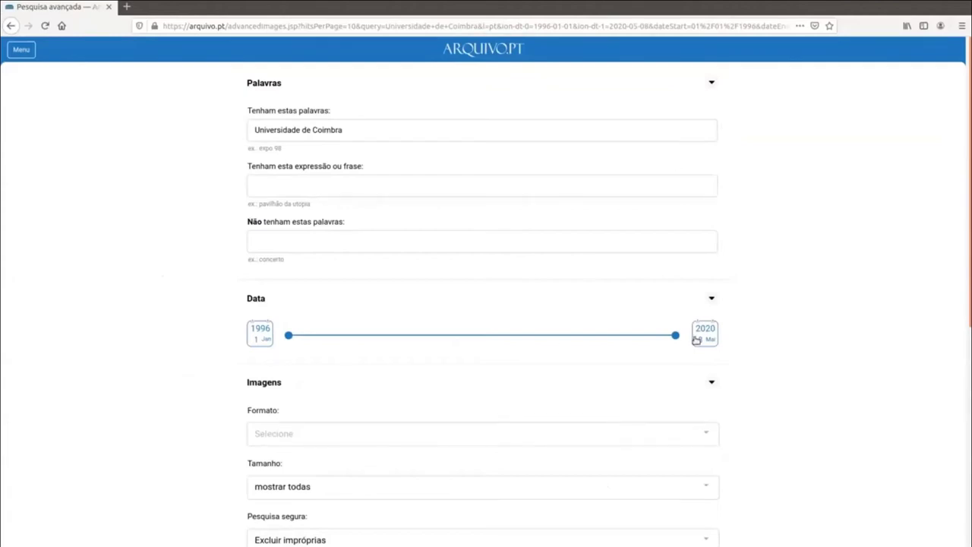
{"action": "left_click_drag", "start_coordinate": [675, 335], "coordinate": [312, 354]}
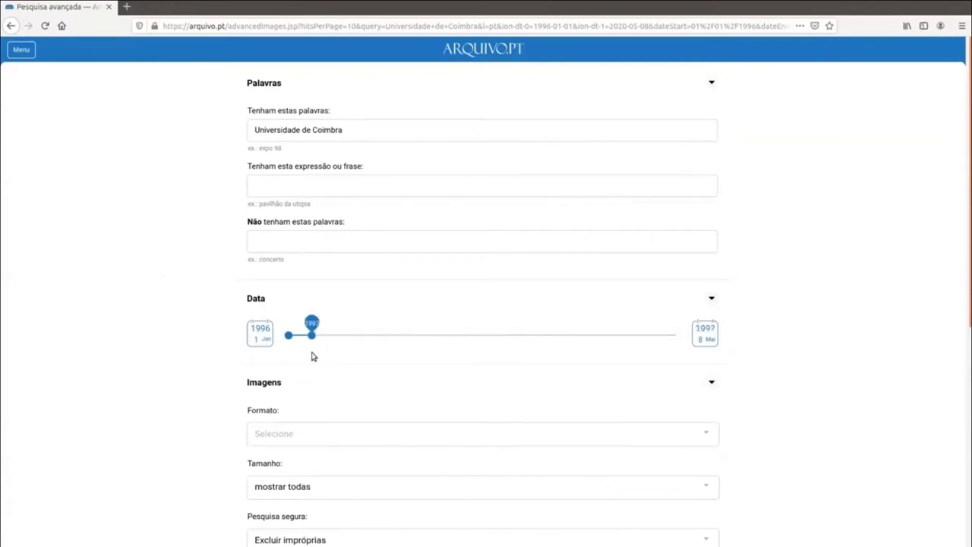
{"action": "left_click", "coordinate": [706, 333]}
{"action": "left_click", "coordinate": [456, 259]}
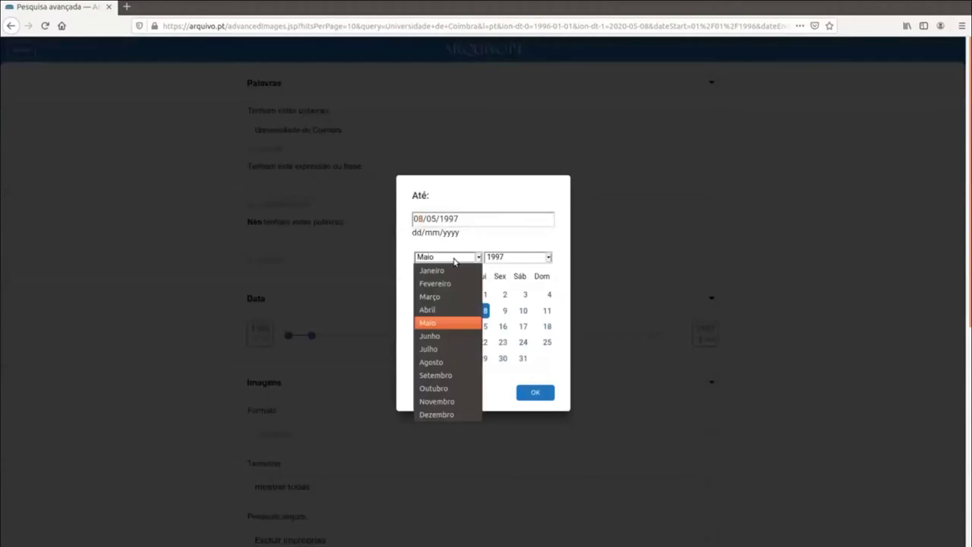
{"action": "left_click", "coordinate": [434, 415]}
{"action": "left_click", "coordinate": [463, 359]}
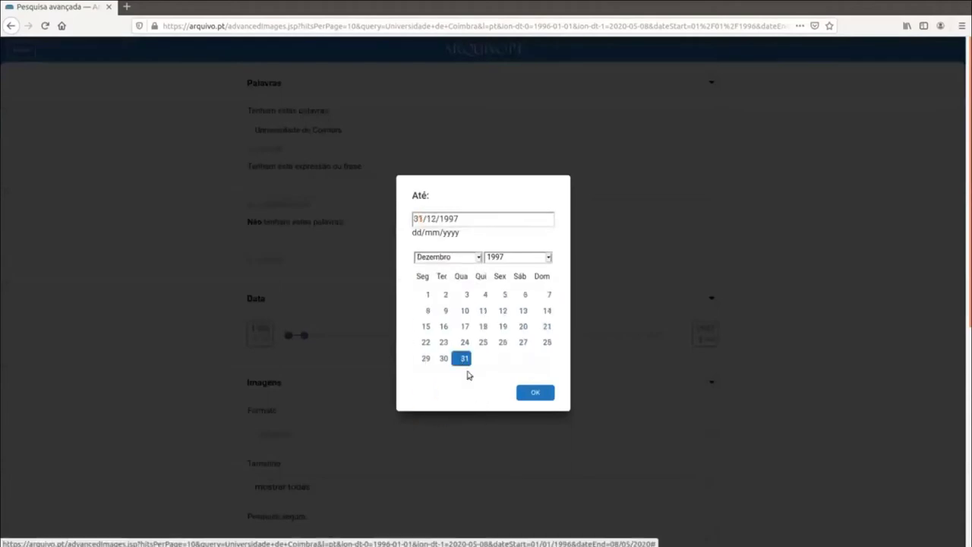
{"action": "left_click", "coordinate": [535, 393]}
Step: Limit the image search to the website address uc.pt
{"action": "scroll", "coordinate": [156, 231], "scroll_direction": "down", "scroll_amount": 5}
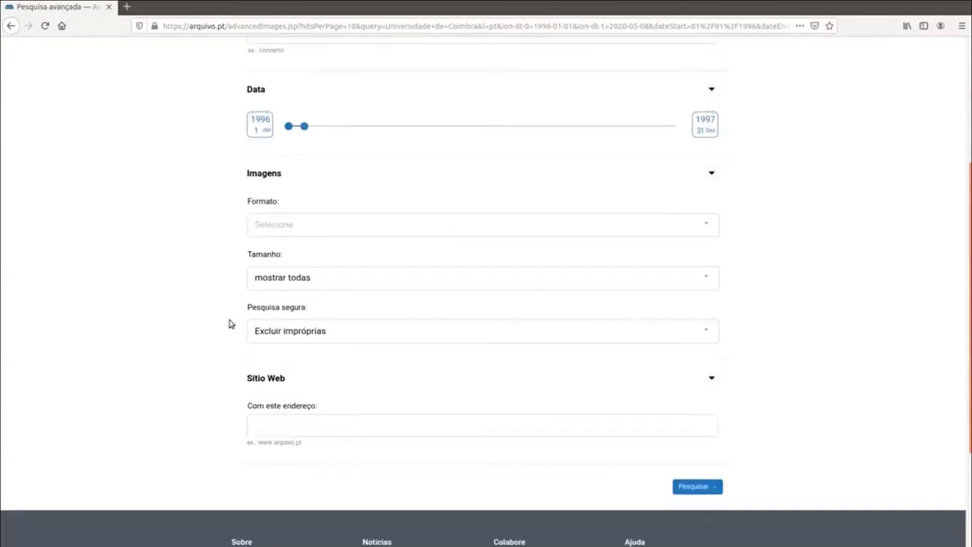
{"action": "left_click", "coordinate": [270, 427]}
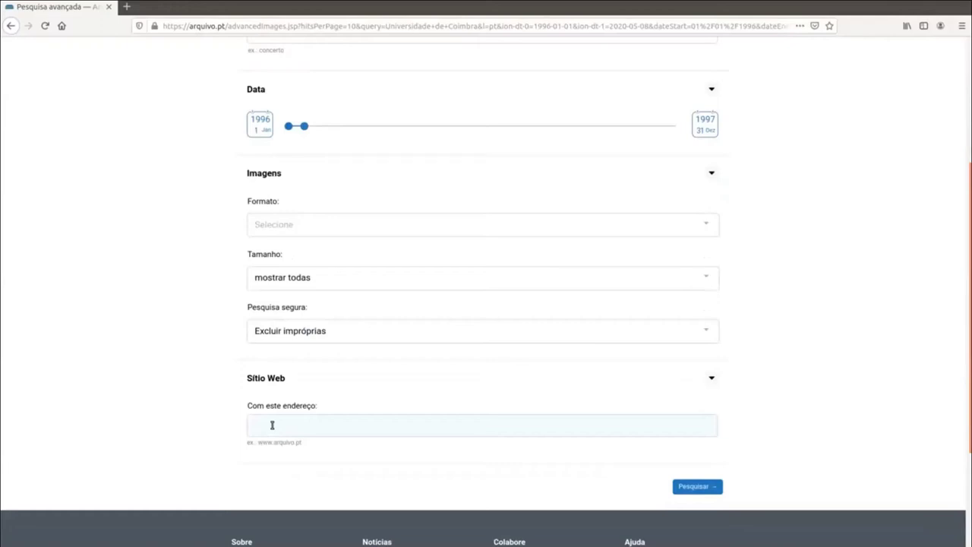
{"action": "type", "text": "uc.pt"}
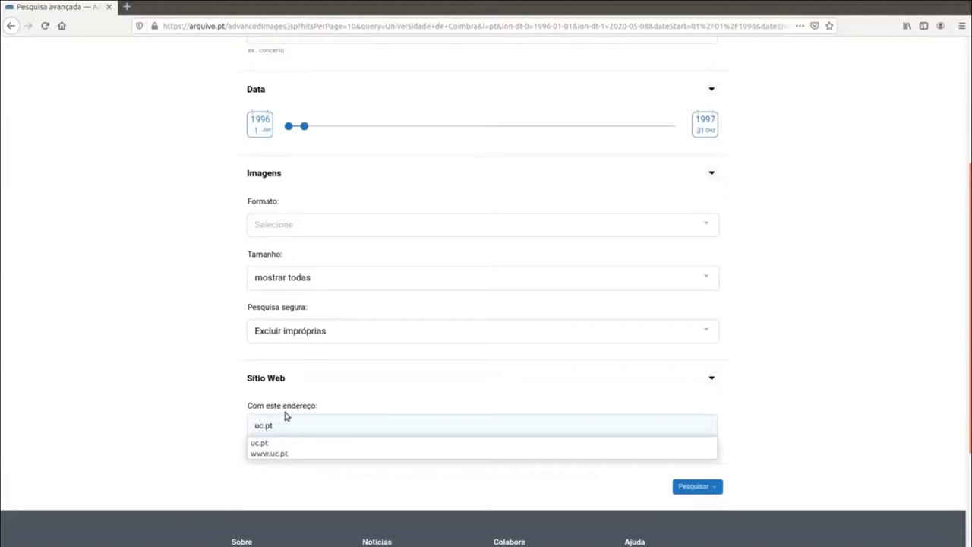
{"action": "left_click", "coordinate": [226, 392]}
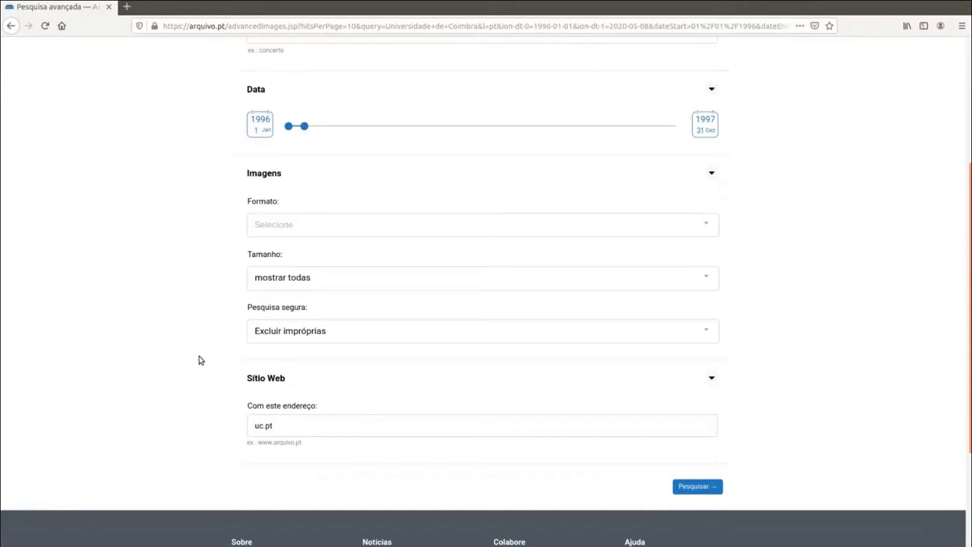
Step: Look through the available image formats and sizes without selecting any
{"action": "scroll", "coordinate": [180, 329], "scroll_direction": "up", "scroll_amount": 2}
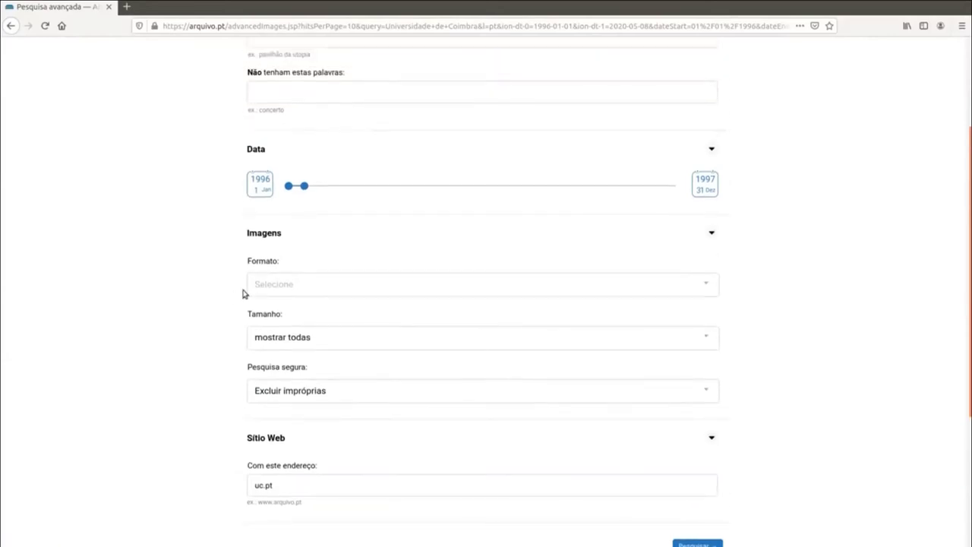
{"action": "left_click", "coordinate": [289, 283]}
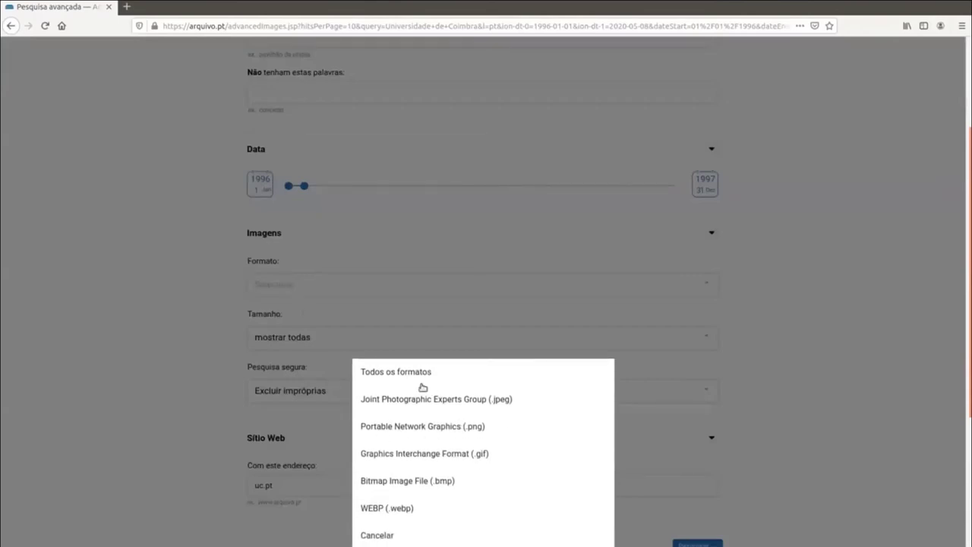
{"action": "left_click", "coordinate": [120, 303]}
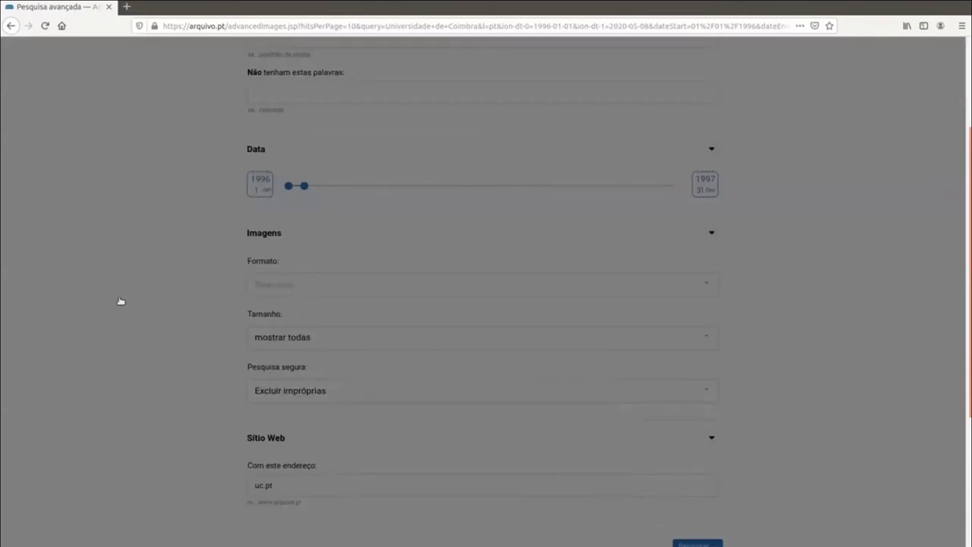
{"action": "left_click", "coordinate": [276, 340]}
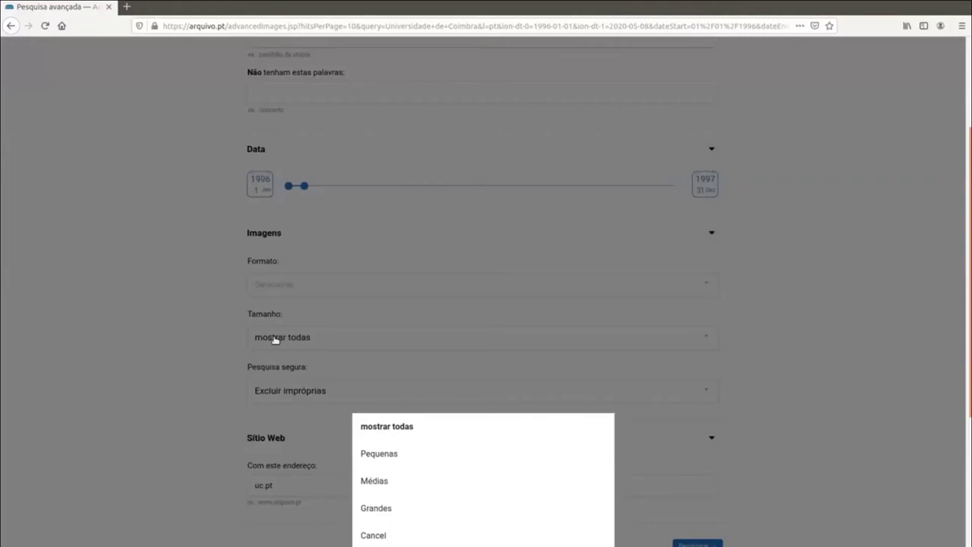
{"action": "left_click", "coordinate": [197, 329]}
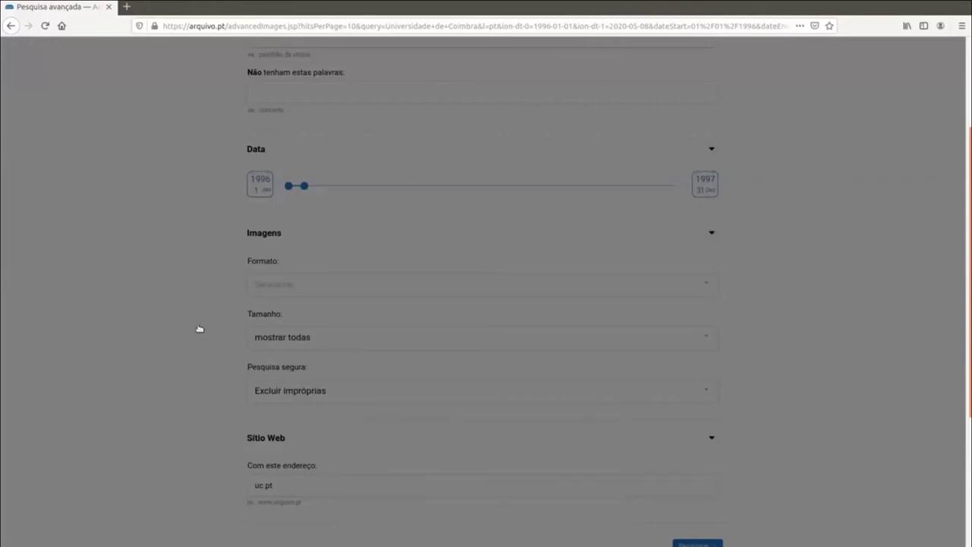
Step: Review the image search criteria and run the advanced image search
{"action": "scroll", "coordinate": [198, 329], "scroll_direction": "up", "scroll_amount": 4}
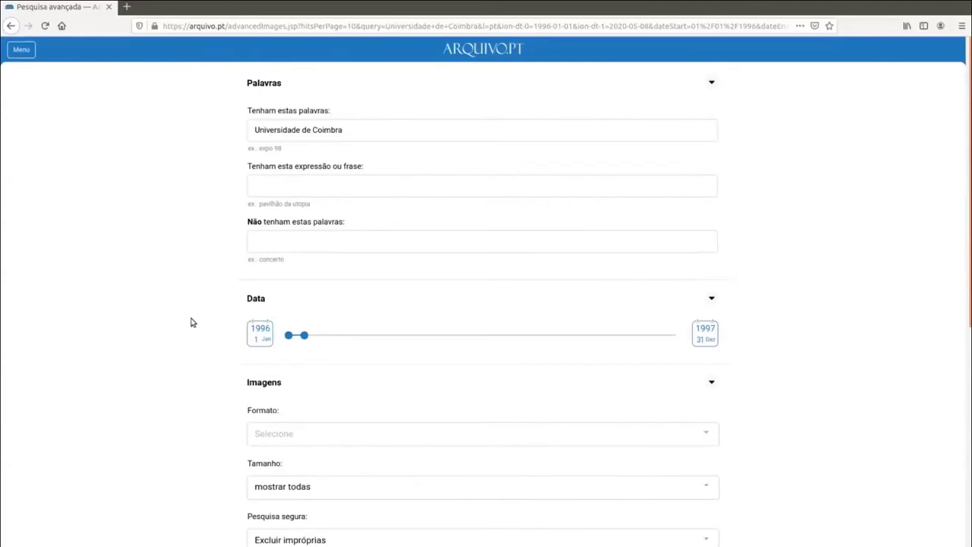
{"action": "scroll", "coordinate": [192, 322], "scroll_direction": "down", "scroll_amount": 3}
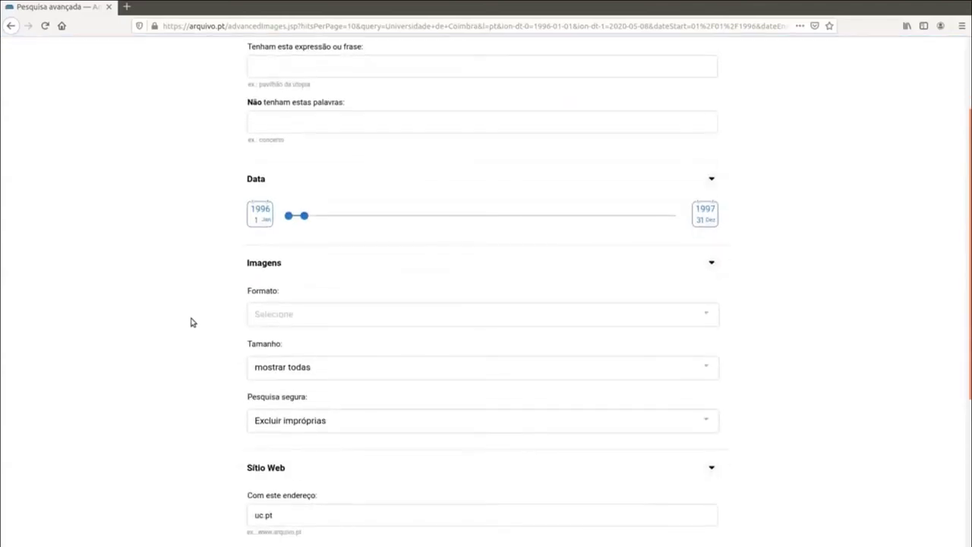
{"action": "scroll", "coordinate": [192, 322], "scroll_direction": "down", "scroll_amount": 3}
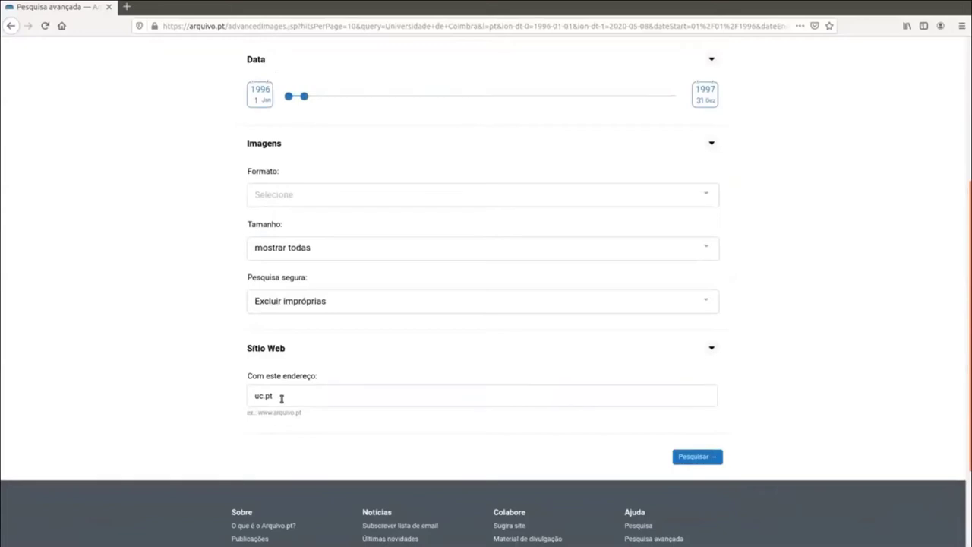
{"action": "left_click", "coordinate": [697, 459]}
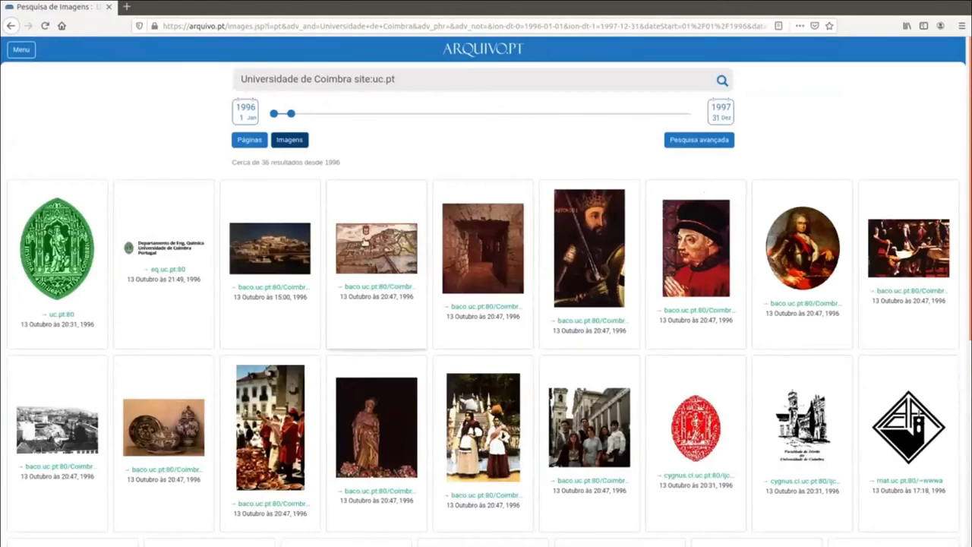
Step: Open the details of the old illustrated view of Coimbra in the image results and visit its archived page
{"action": "left_click", "coordinate": [363, 237]}
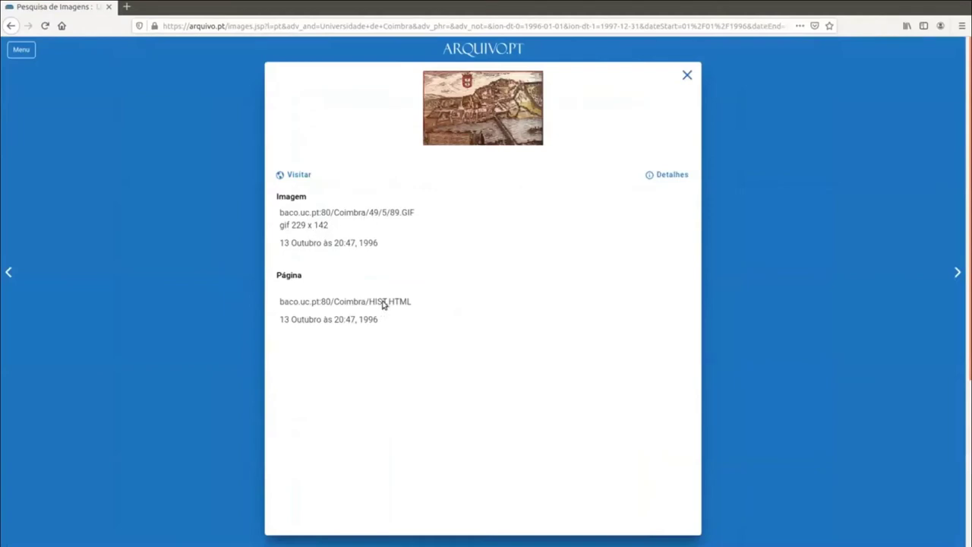
{"action": "left_click", "coordinate": [306, 176]}
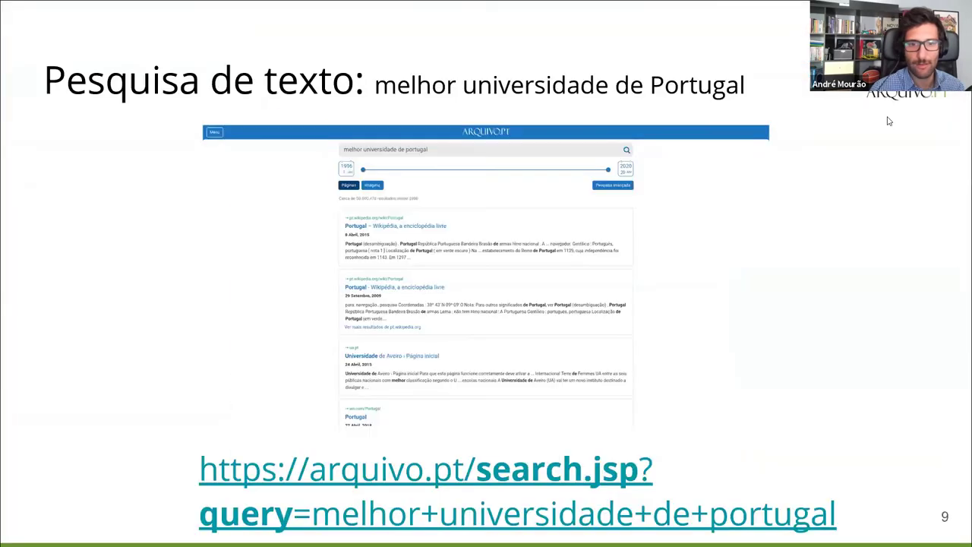
{"action": "key", "text": "Right"}
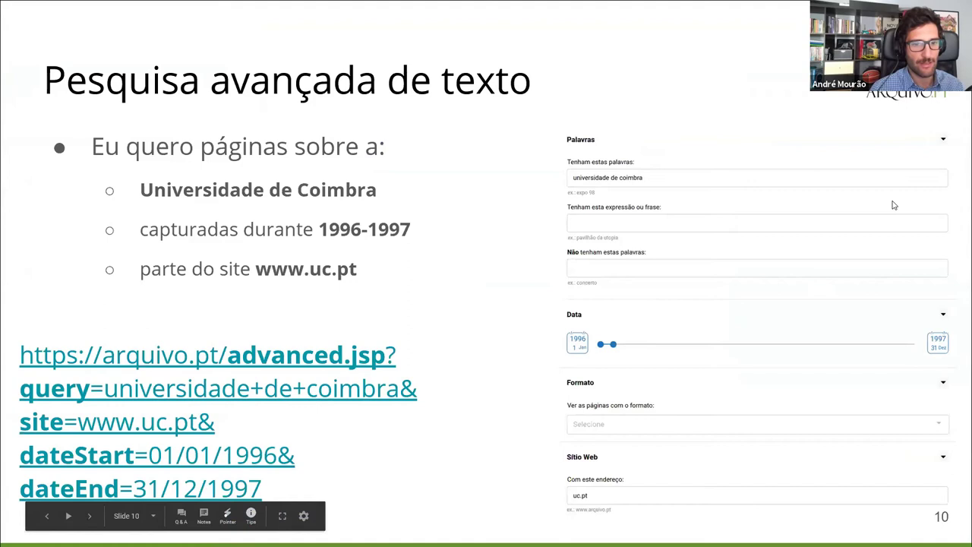
{"action": "key", "text": "Right"}
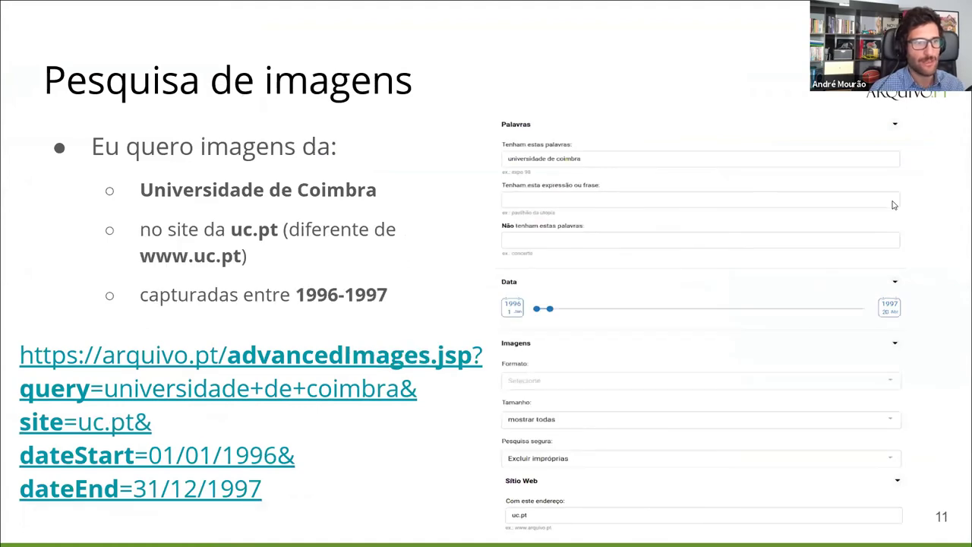
{"action": "key", "text": "Right"}
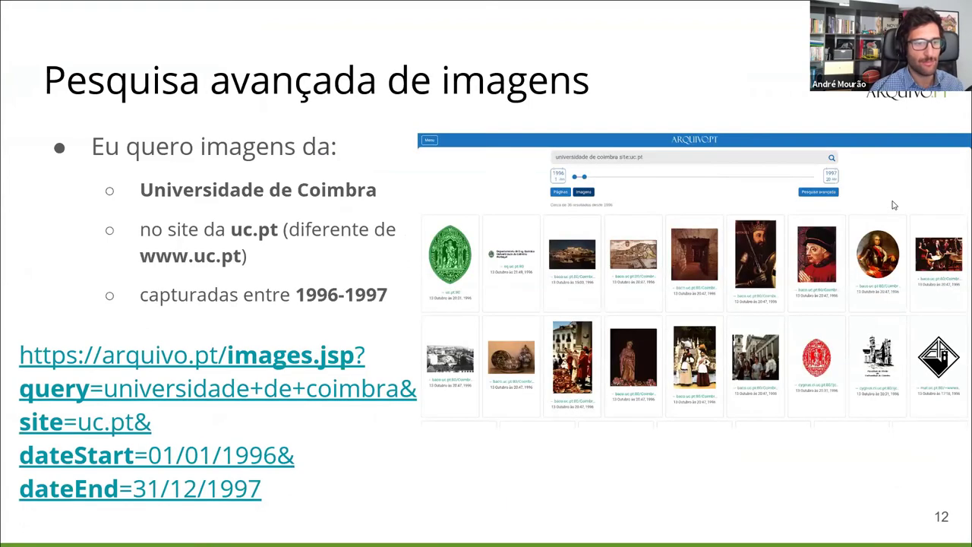
{"action": "key", "text": "Right"}
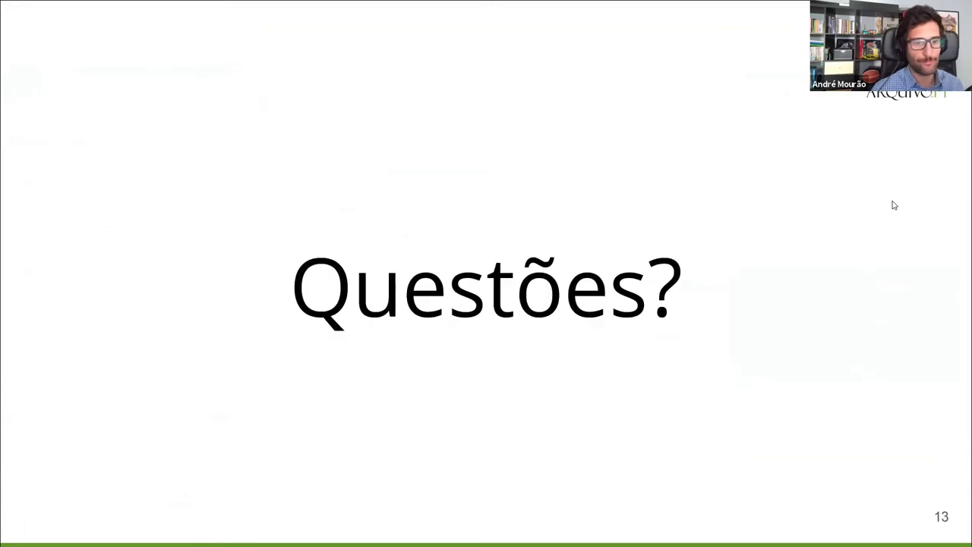